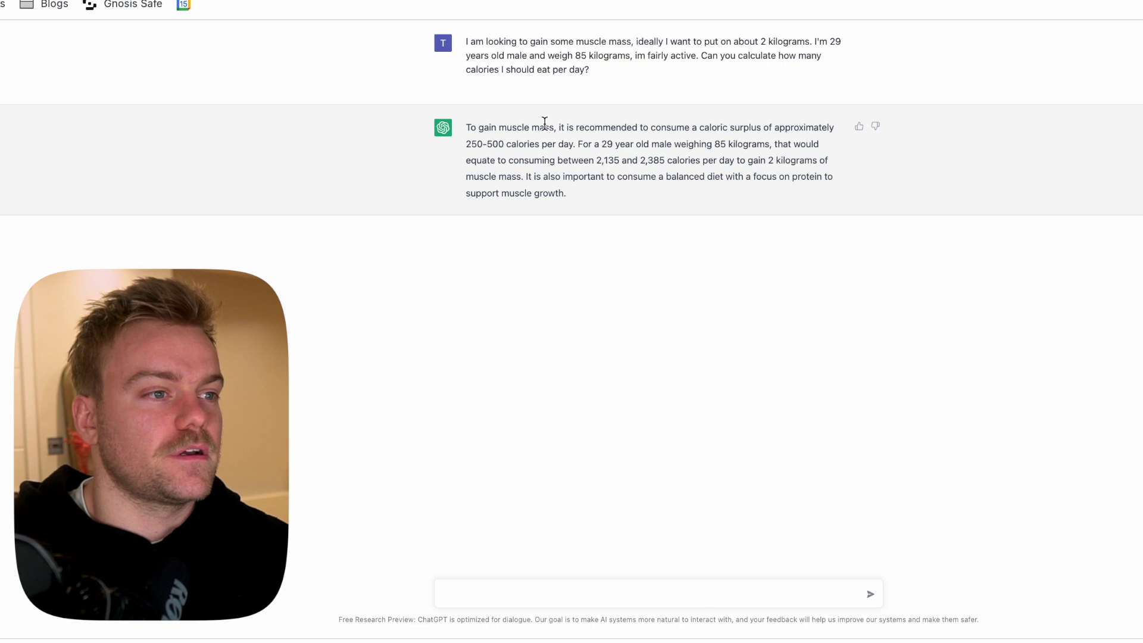
# Get a five-meal ChatGPT table with calories, protein, carbs and fat per meal.
pyautogui.moveTo(609, 85)
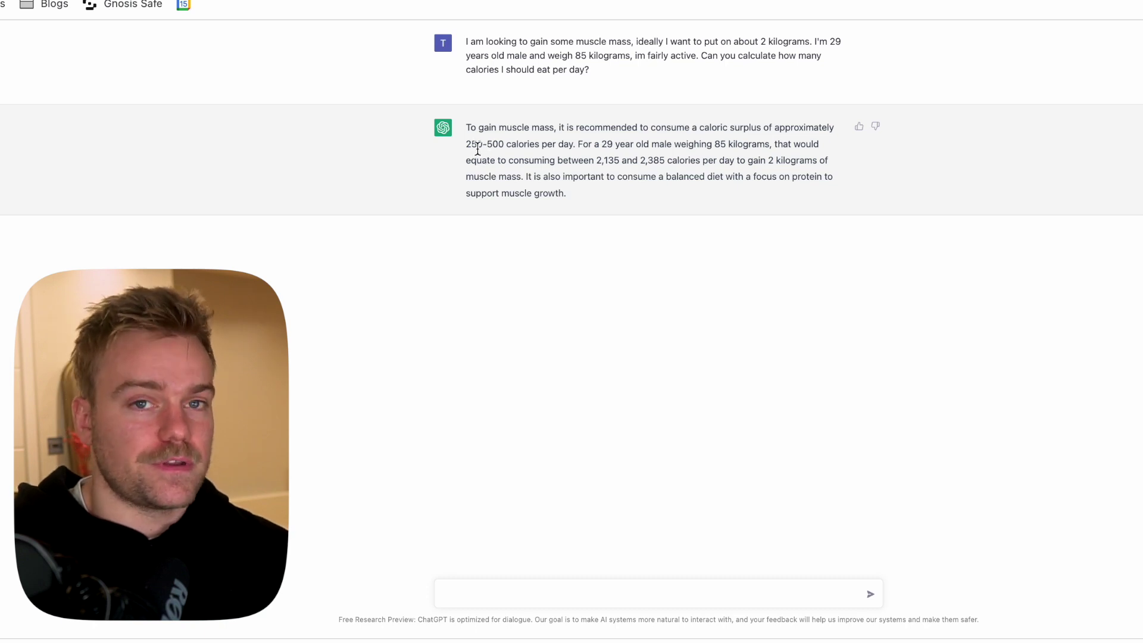
pyautogui.click(594, 595)
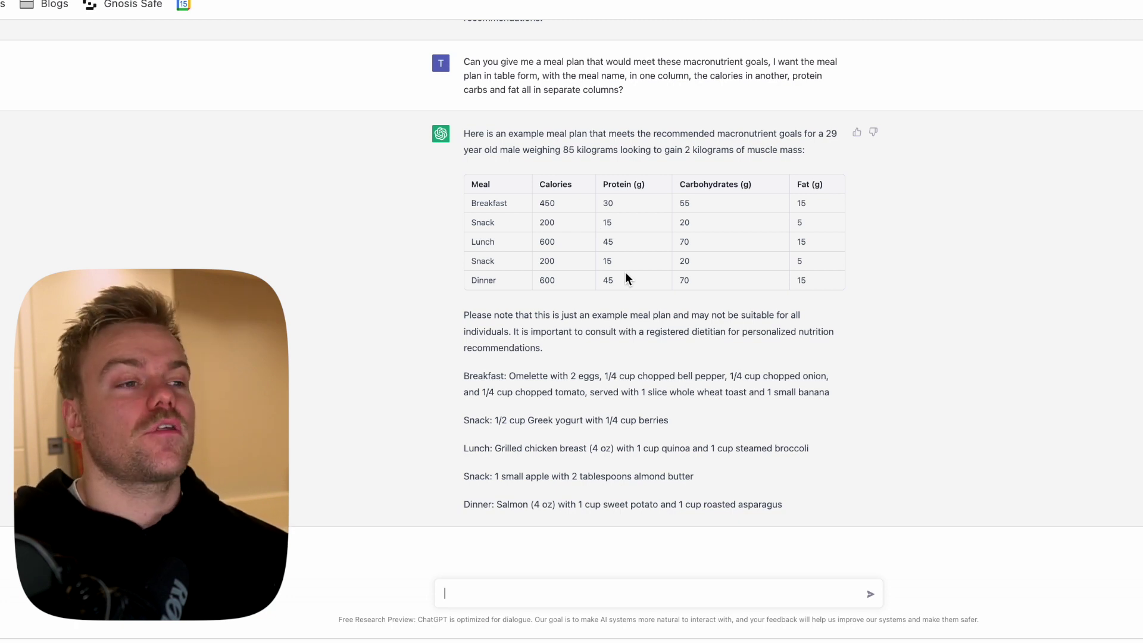
pyautogui.moveTo(473, 178)
pyautogui.mouseDown()
pyautogui.moveTo(837, 282)
pyautogui.moveTo(473, 185)
pyautogui.mouseUp()
pyautogui.click(473, 184)
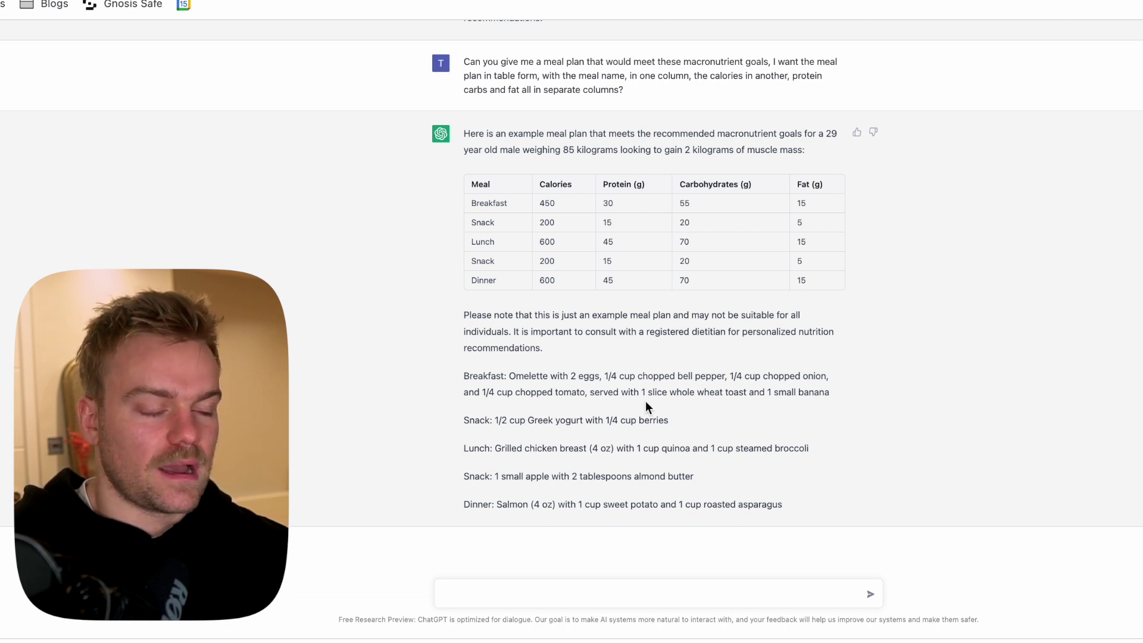
pyautogui.tripleClick(480, 505)
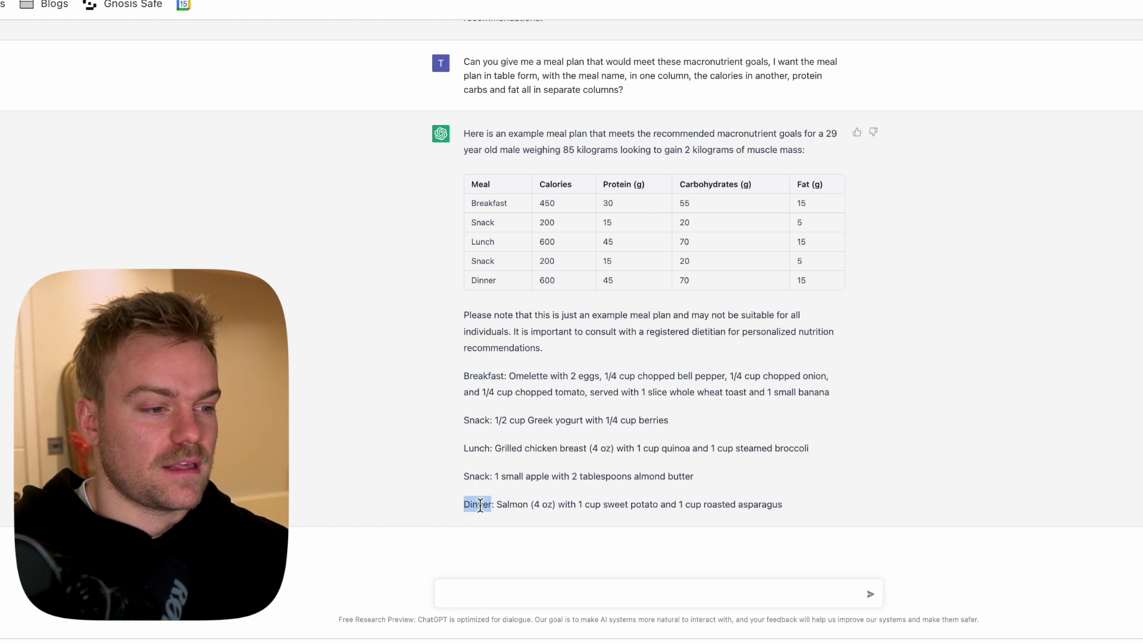
# Ask ChatGPT for 3 dinner variations with the same macros, then scroll back to the meal table.
pyautogui.click(480, 505)
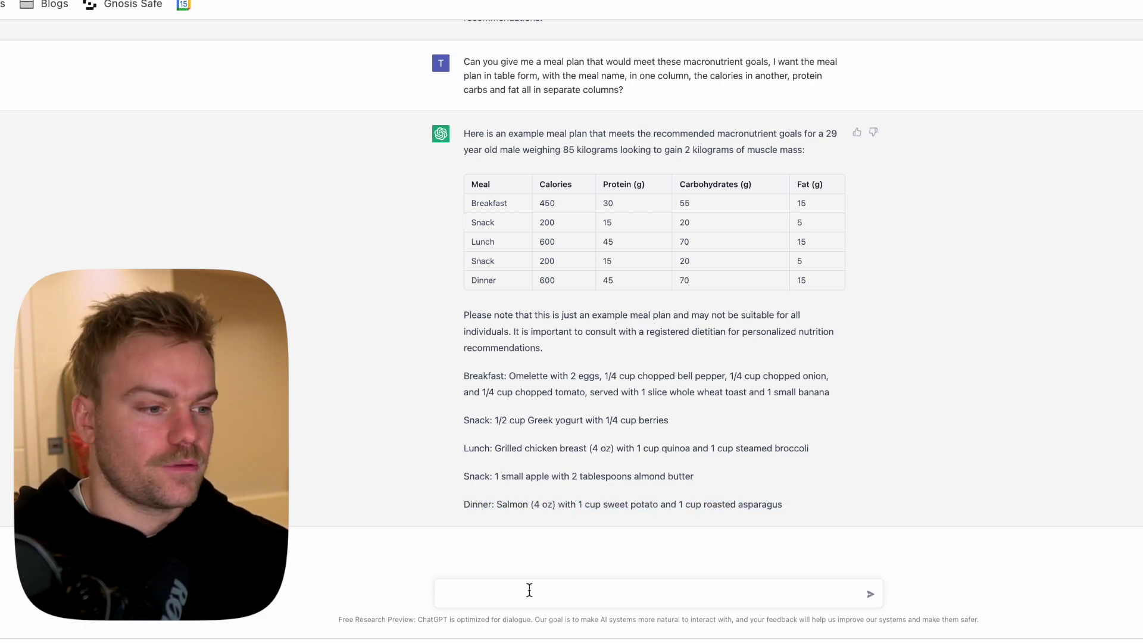
pyautogui.write('Can')
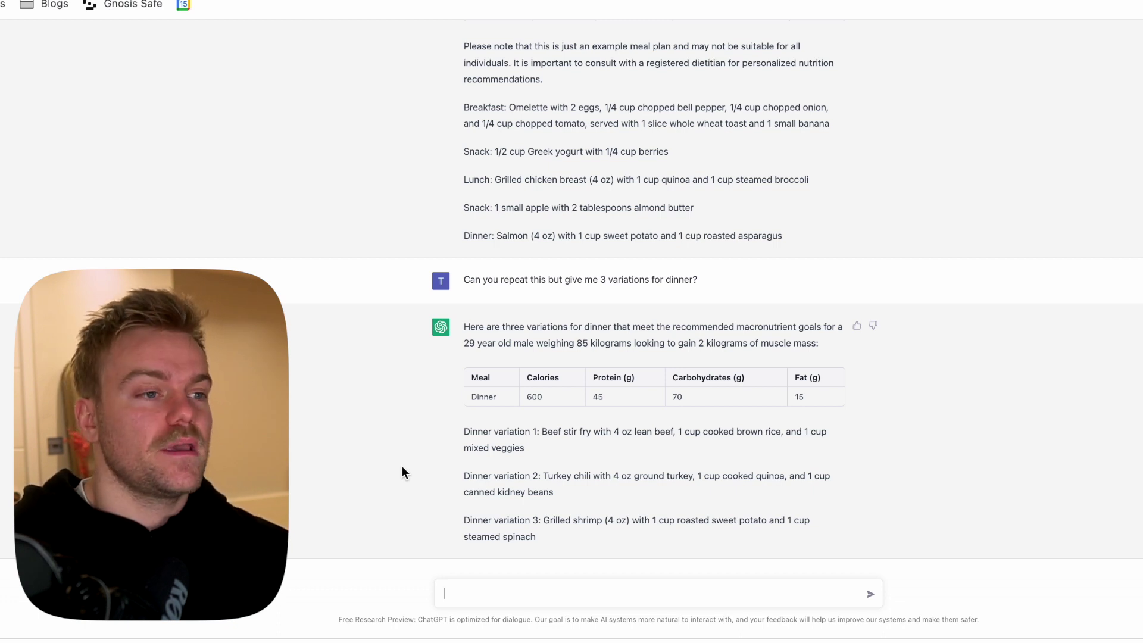
pyautogui.scroll(1, 402, 467)
pyautogui.scroll(5, 403, 473)
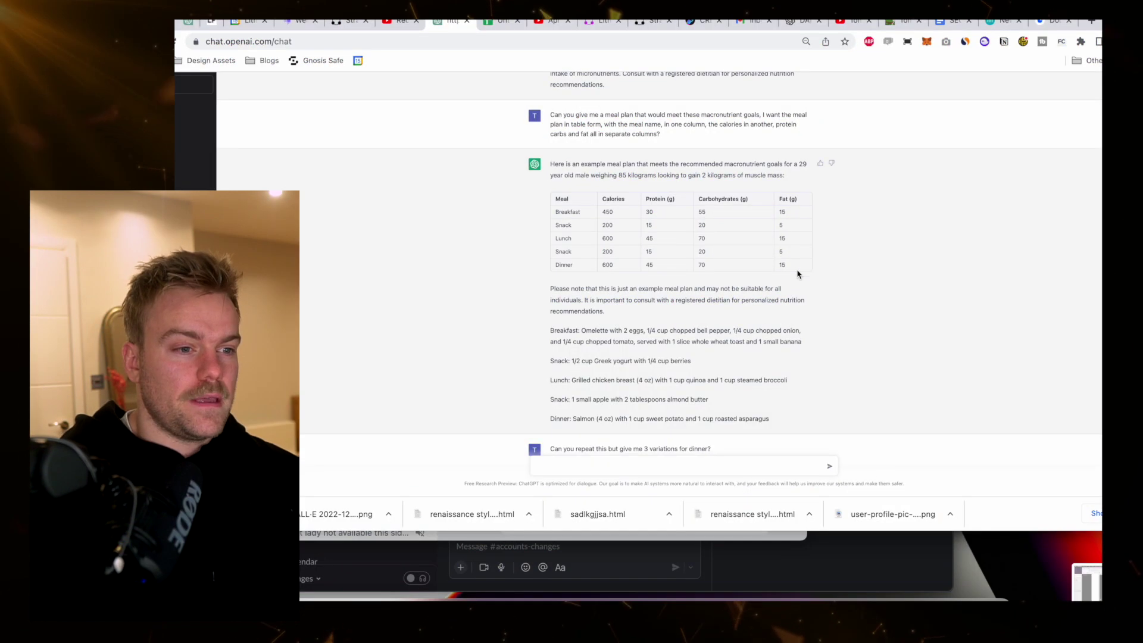
# Paste the ChatGPT meal plan table into the blank Google Sheet, then bring up Notion's Meals database.
pyautogui.moveTo(775, 262); pyautogui.dragTo(555, 199)
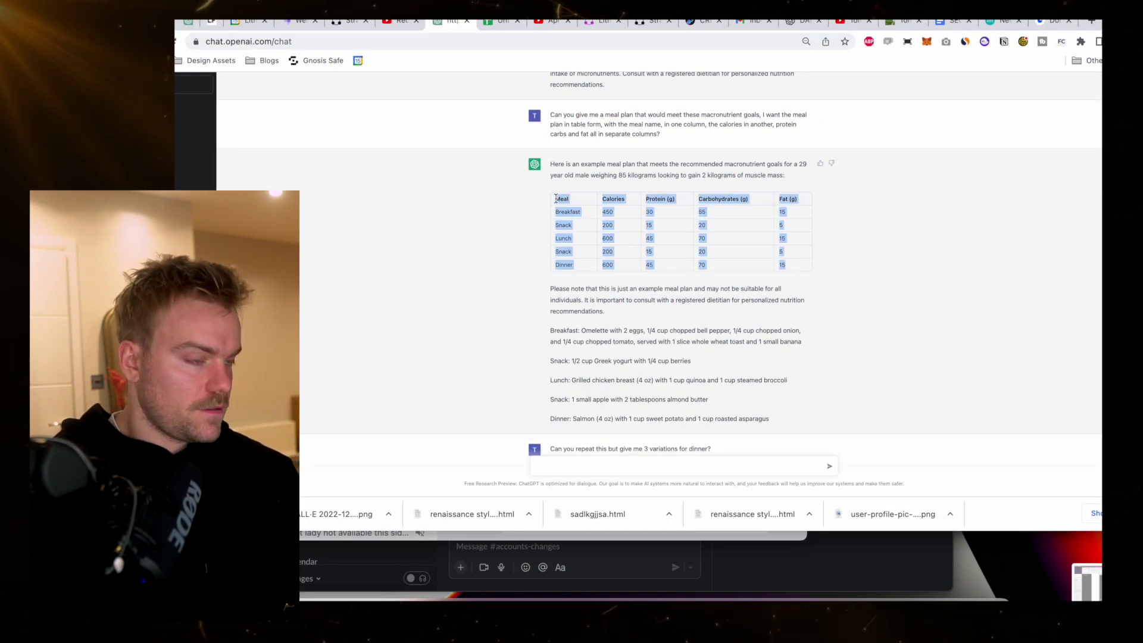
pyautogui.click(501, 21)
pyautogui.hotkey('ctrl', 'v')
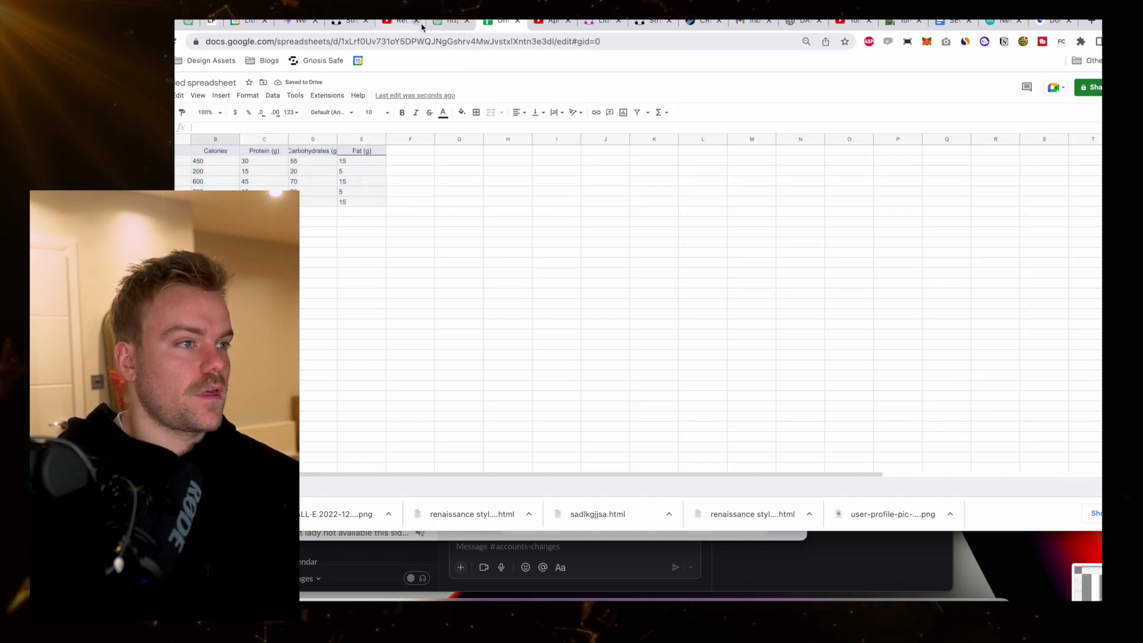
pyautogui.click(447, 22)
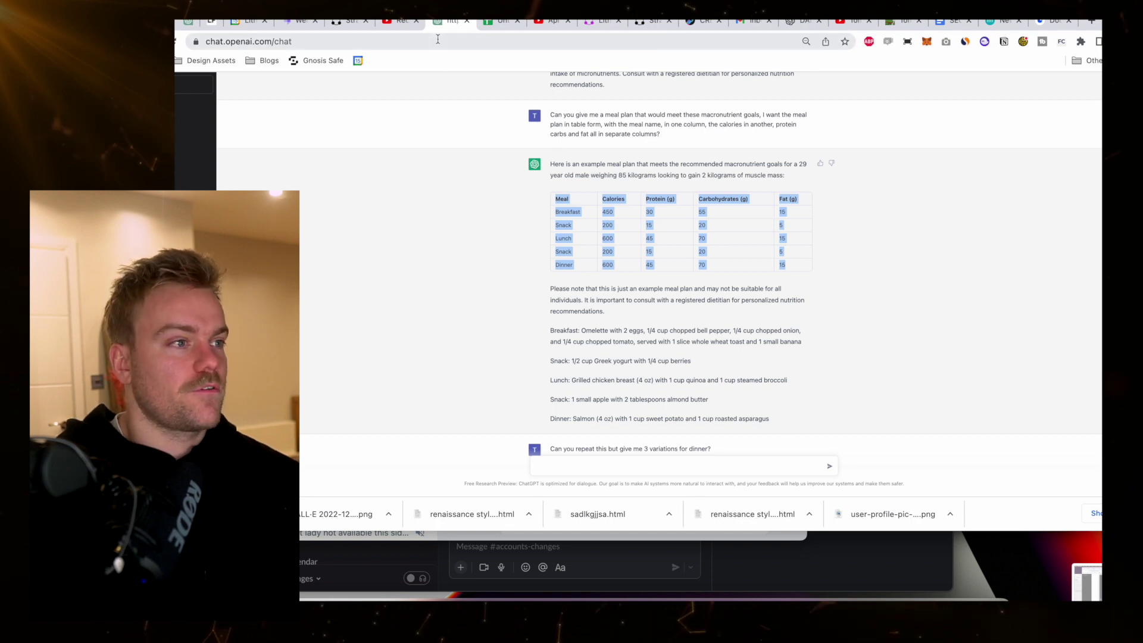
pyautogui.click(503, 21)
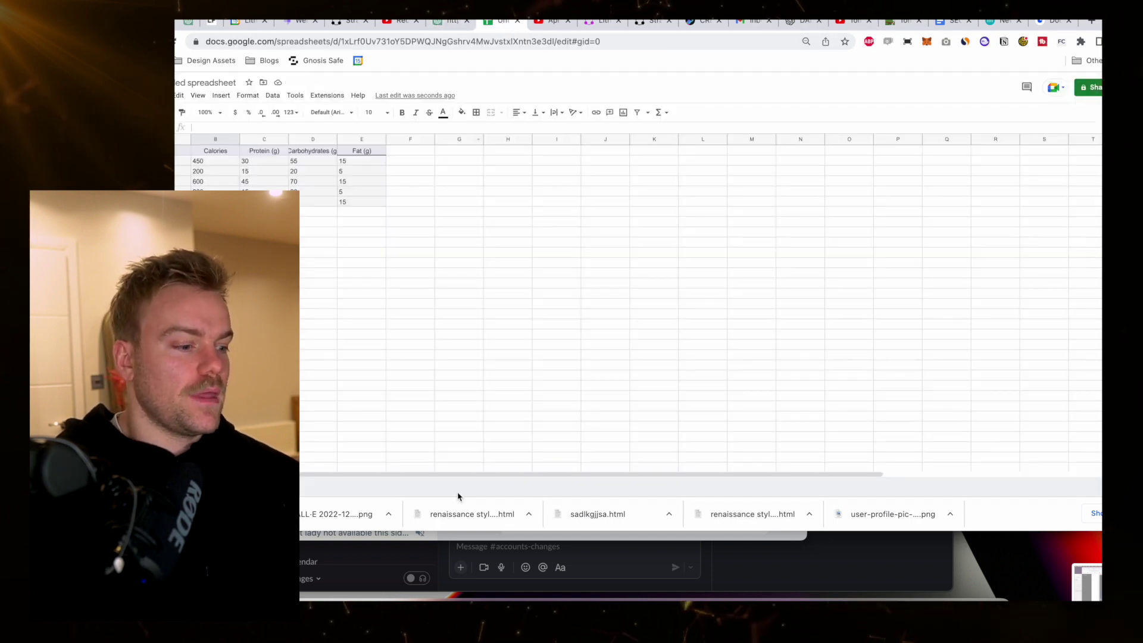
pyautogui.click(444, 597)
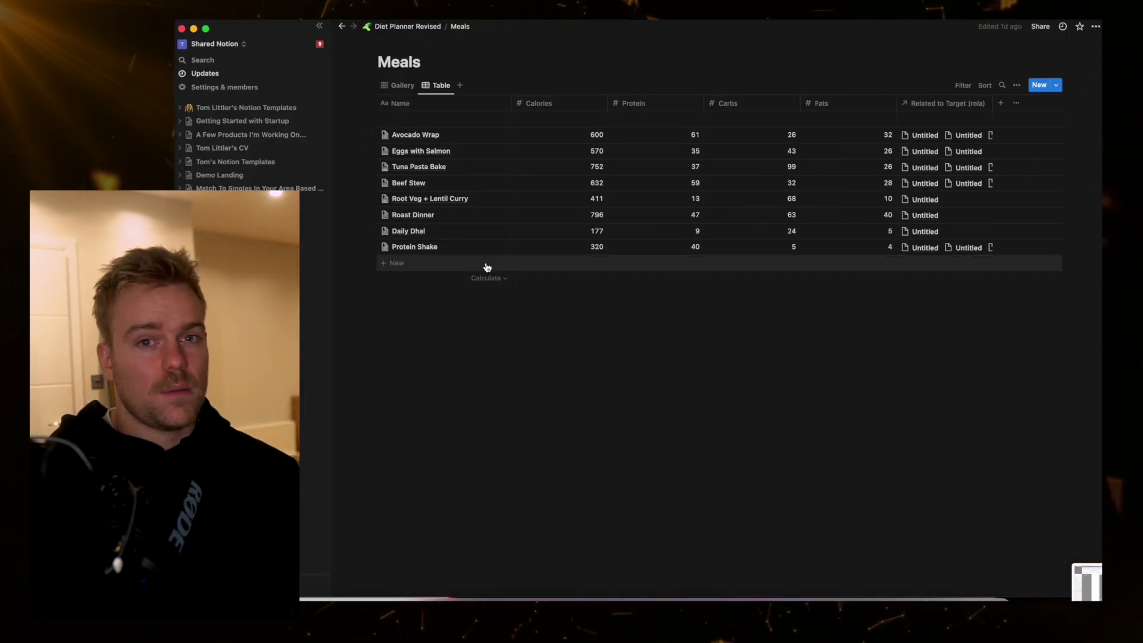
# Preview the Meals database in Gallery and Table views, then return to the Google Sheet.
pyautogui.click(401, 86)
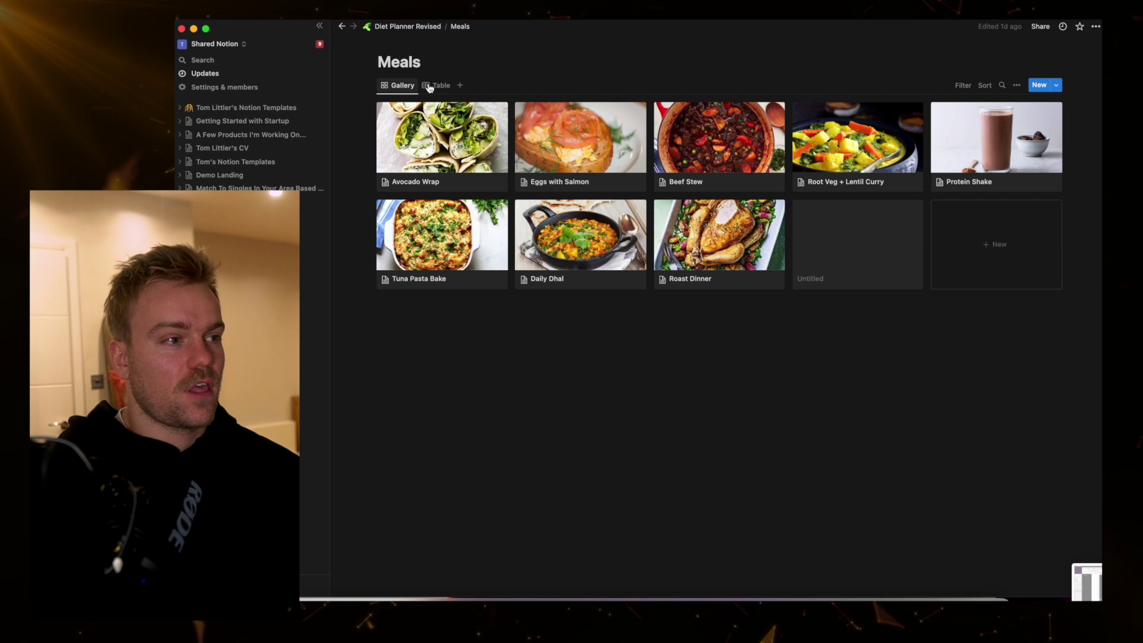
pyautogui.click(436, 85)
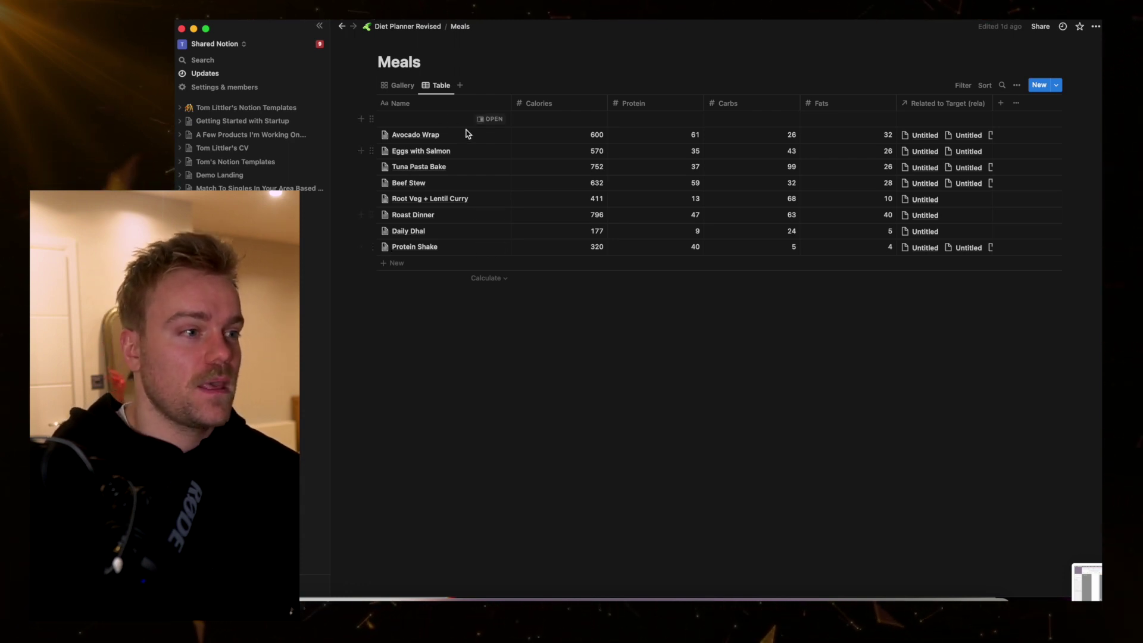
pyautogui.click(562, 584)
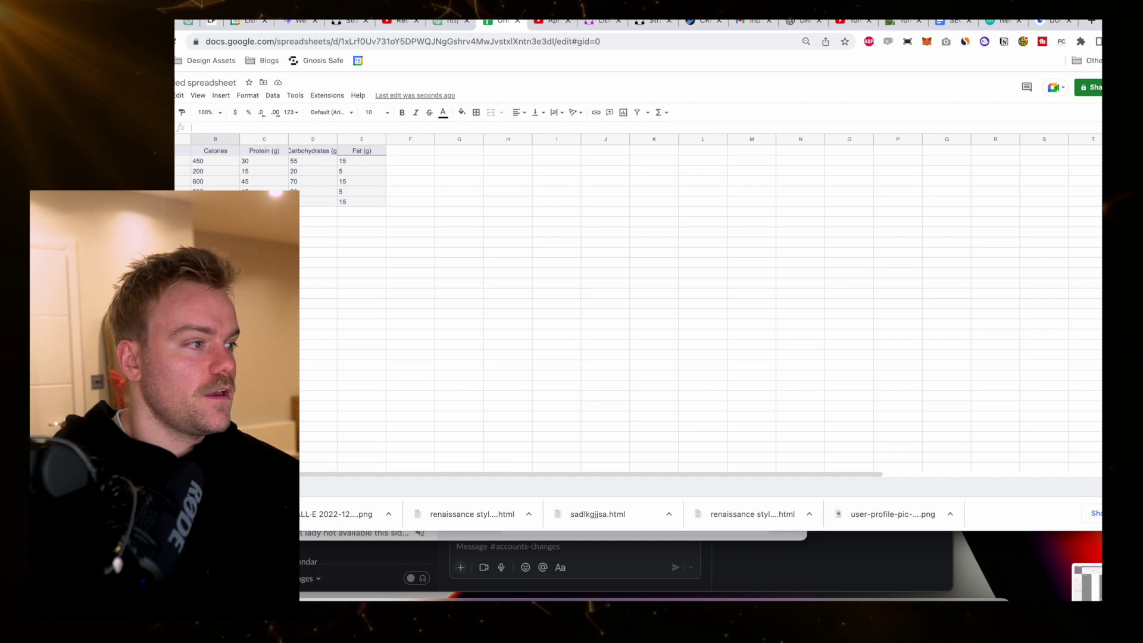
# Paste the five meal rows from Sheets into Notion's Meals table as separate rows with their macros.
pyautogui.moveTo(182, 161); pyautogui.dragTo(346, 205)
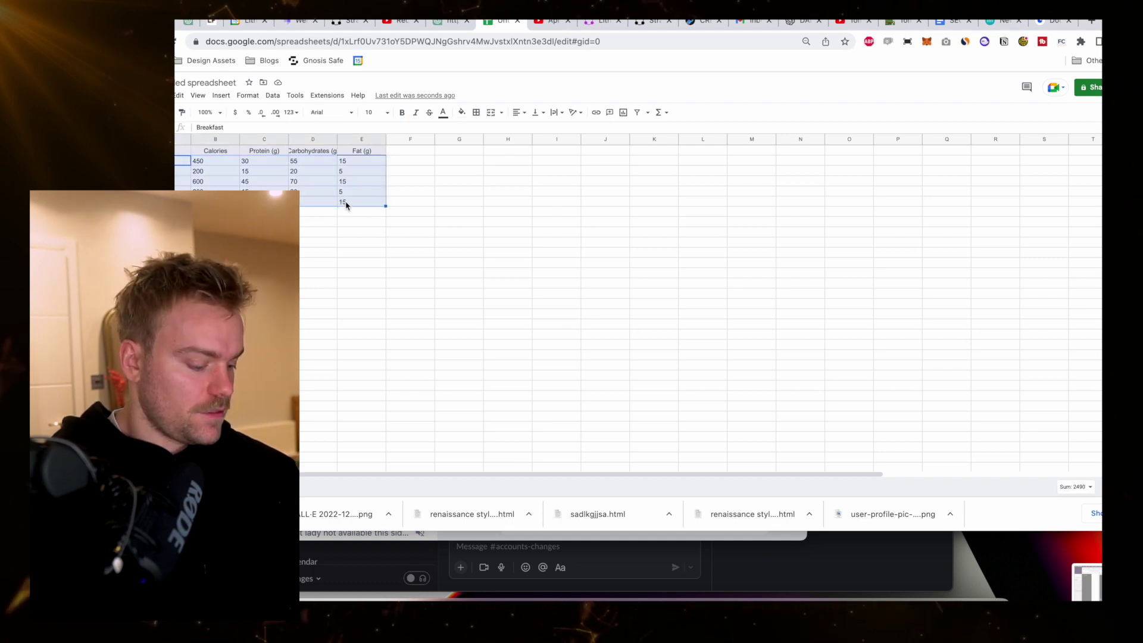
pyautogui.press('super+c')
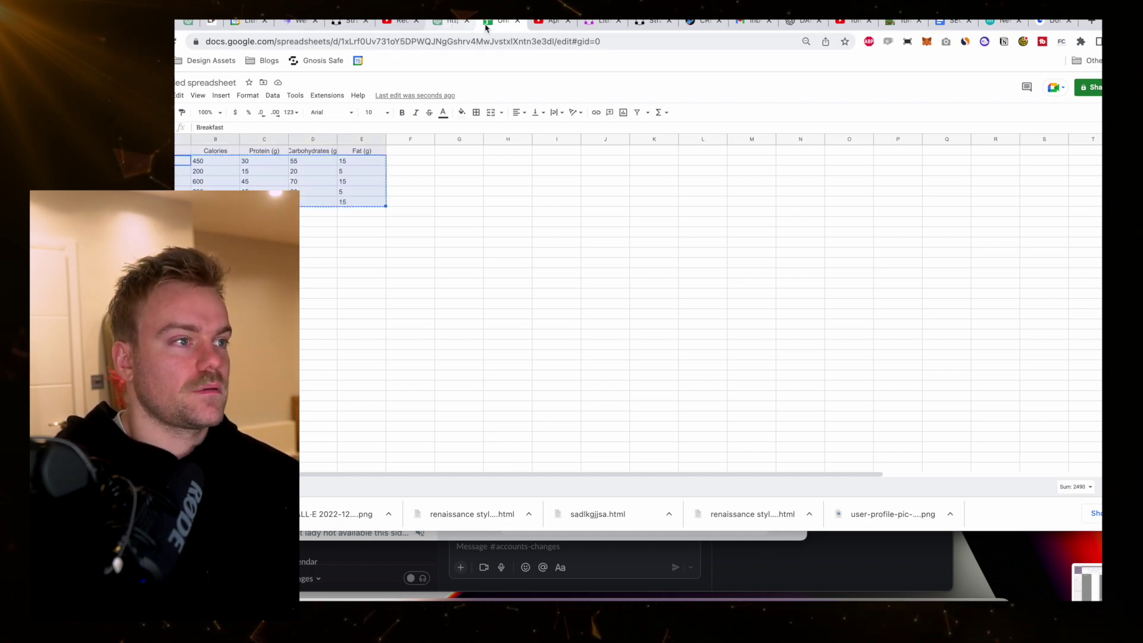
pyautogui.press('super+Tab')
pyautogui.click(404, 263)
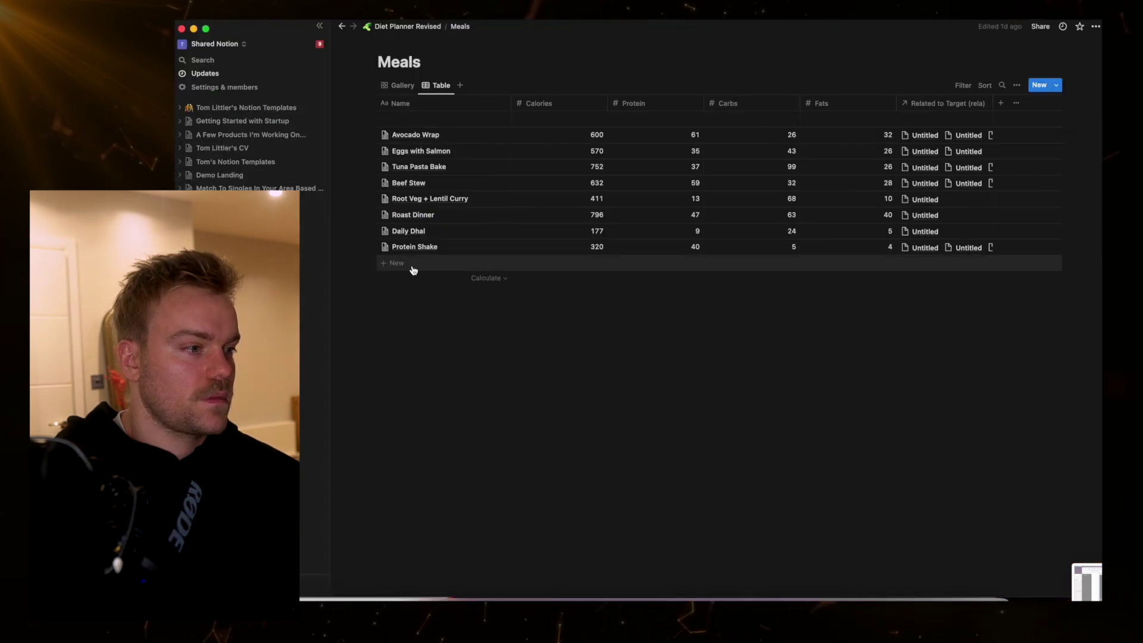
pyautogui.press('super+v')
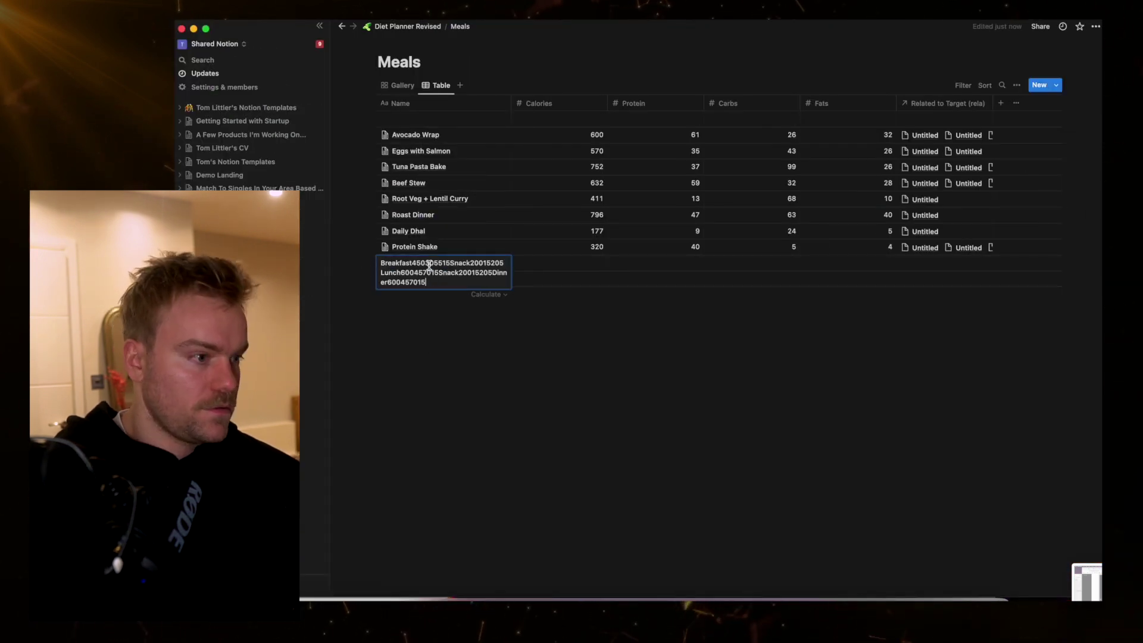
pyautogui.press('super+z')
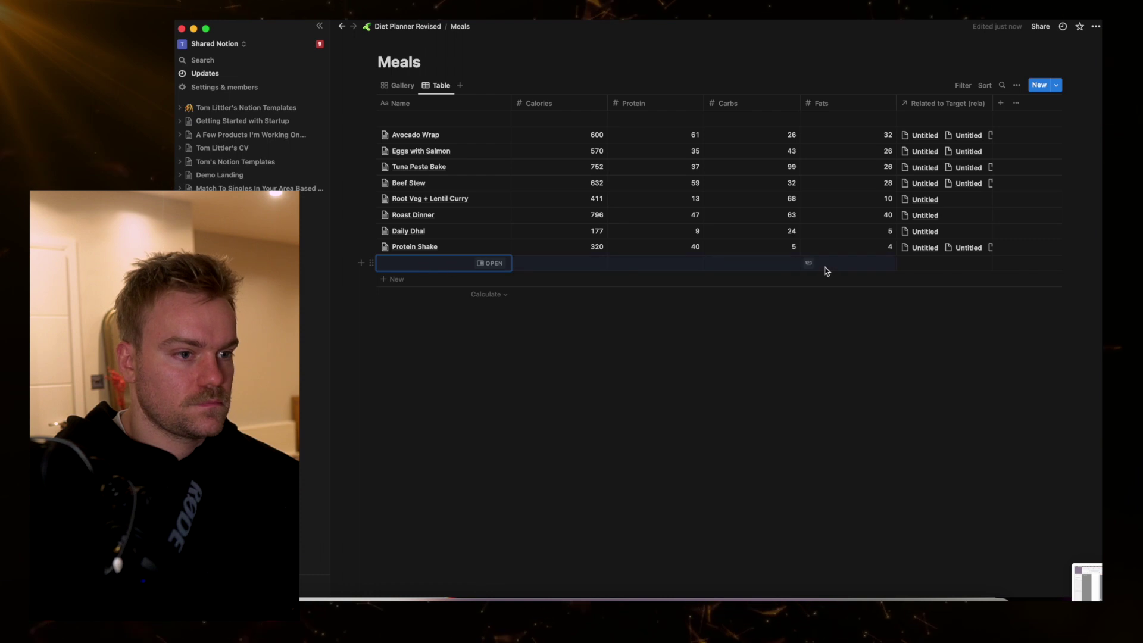
pyautogui.press('super+v')
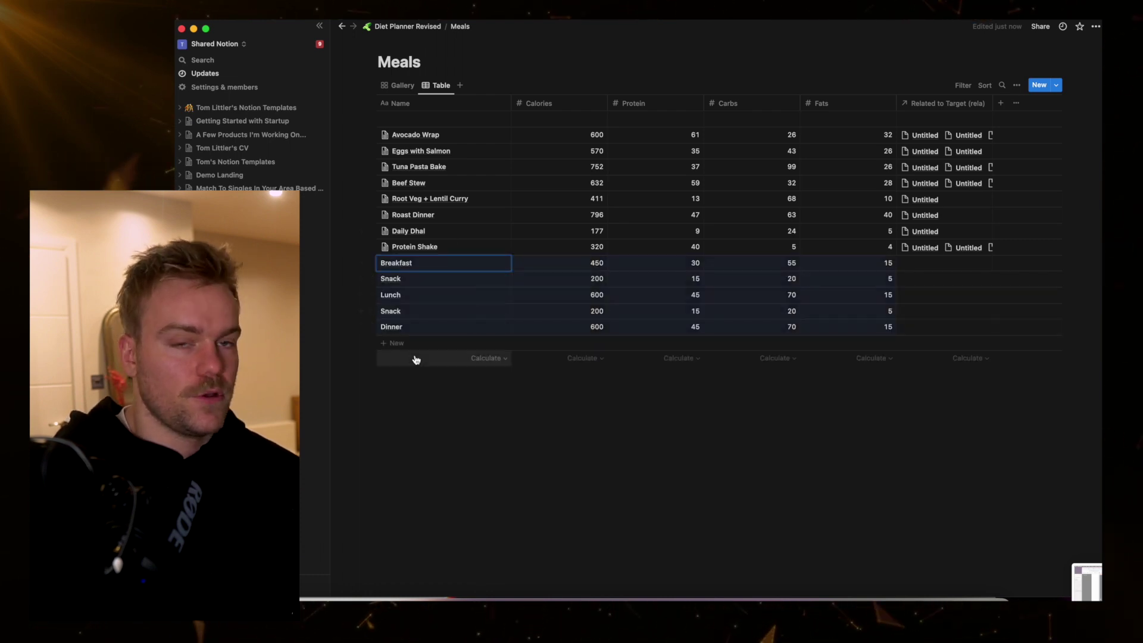
pyautogui.click(423, 323)
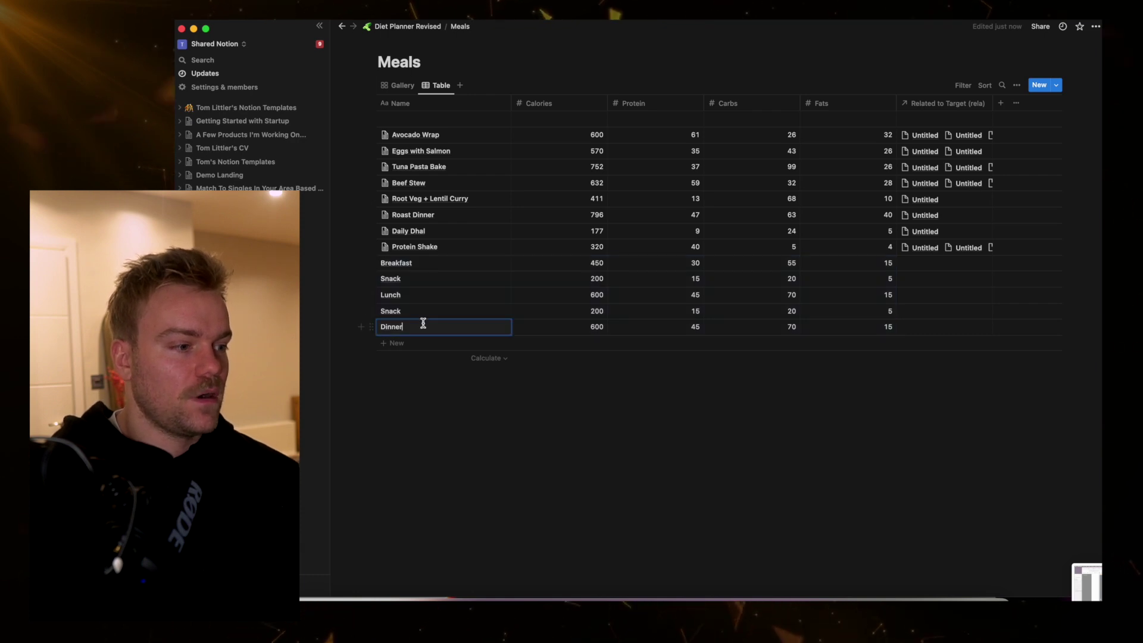
pyautogui.click(426, 286)
pyautogui.click(432, 268)
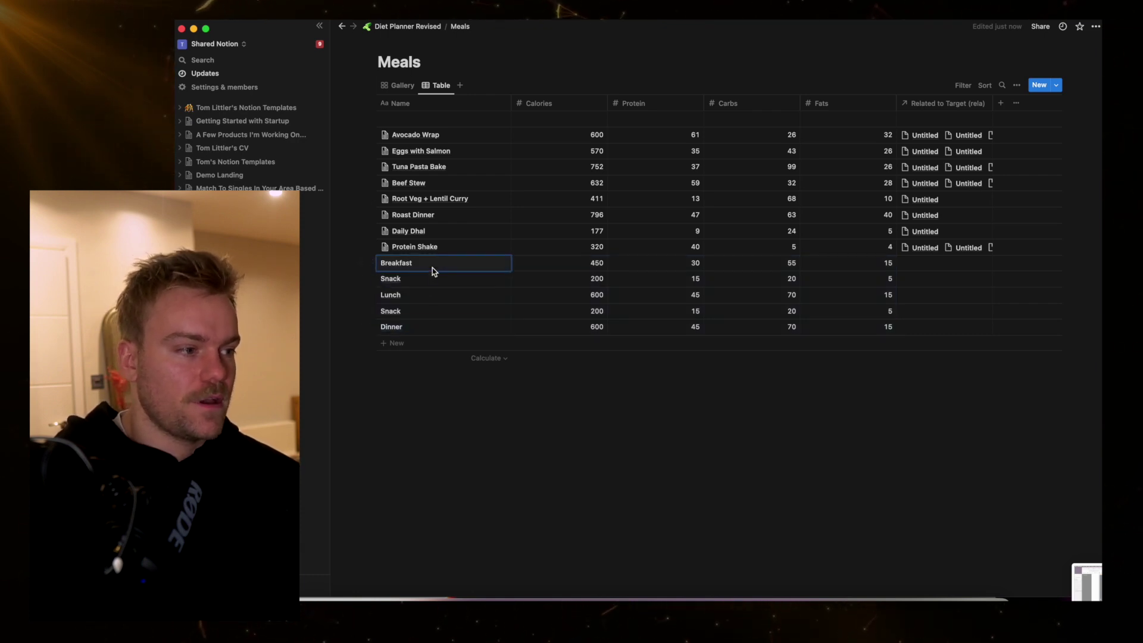
# Rename the Breakfast meal to Omelette.
pyautogui.doubleClick(432, 267)
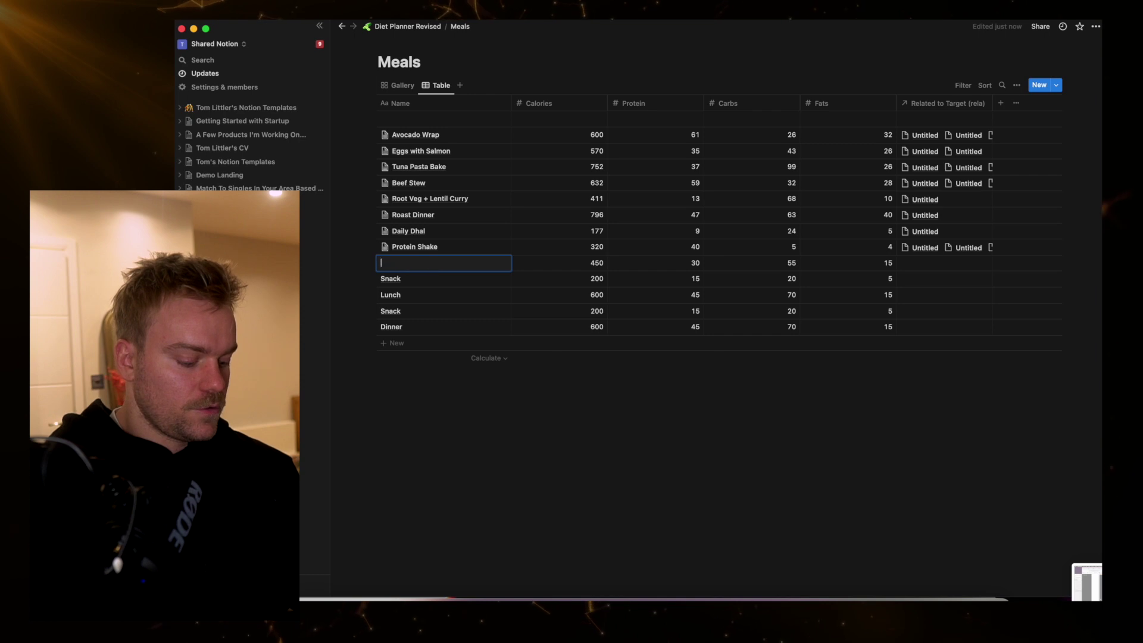
pyautogui.write('Omelette')
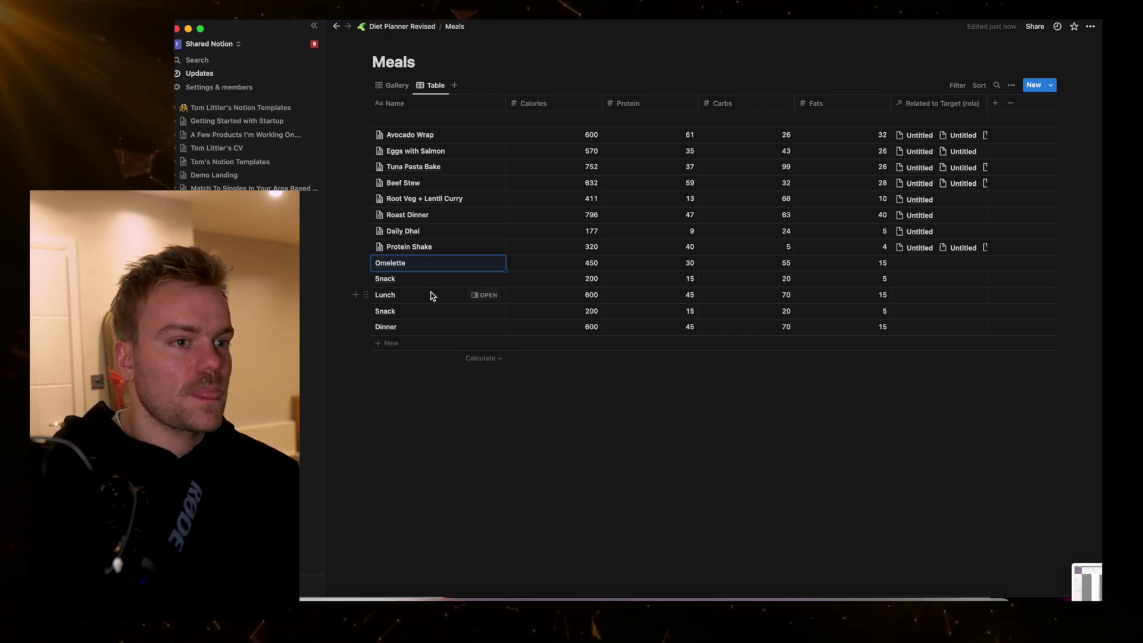
pyautogui.press('super+Tab')
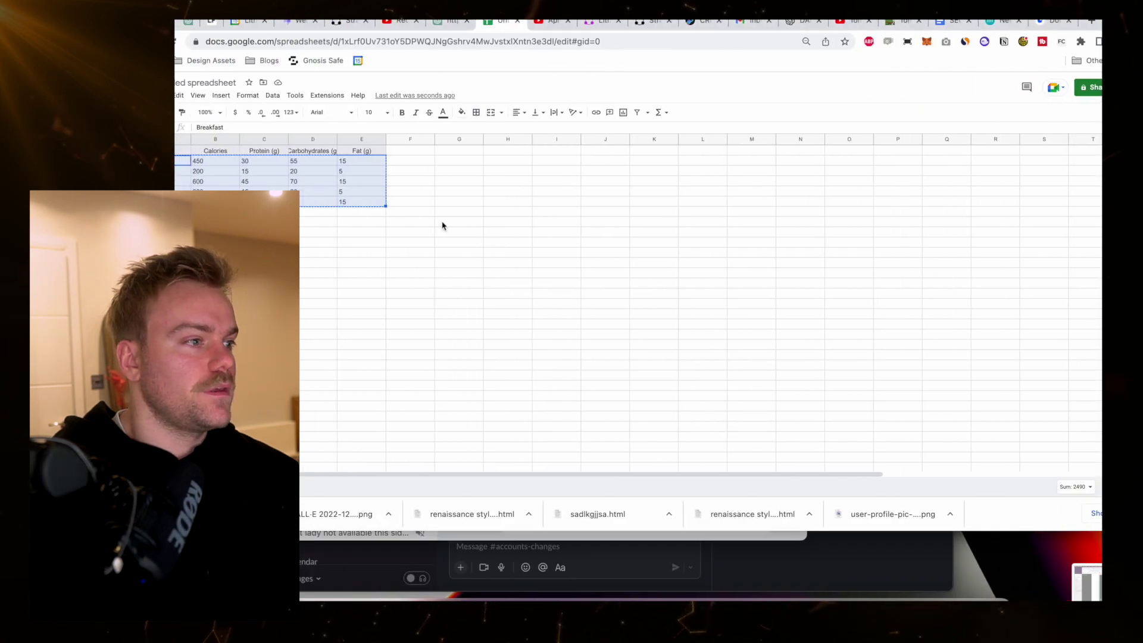
pyautogui.click(462, 24)
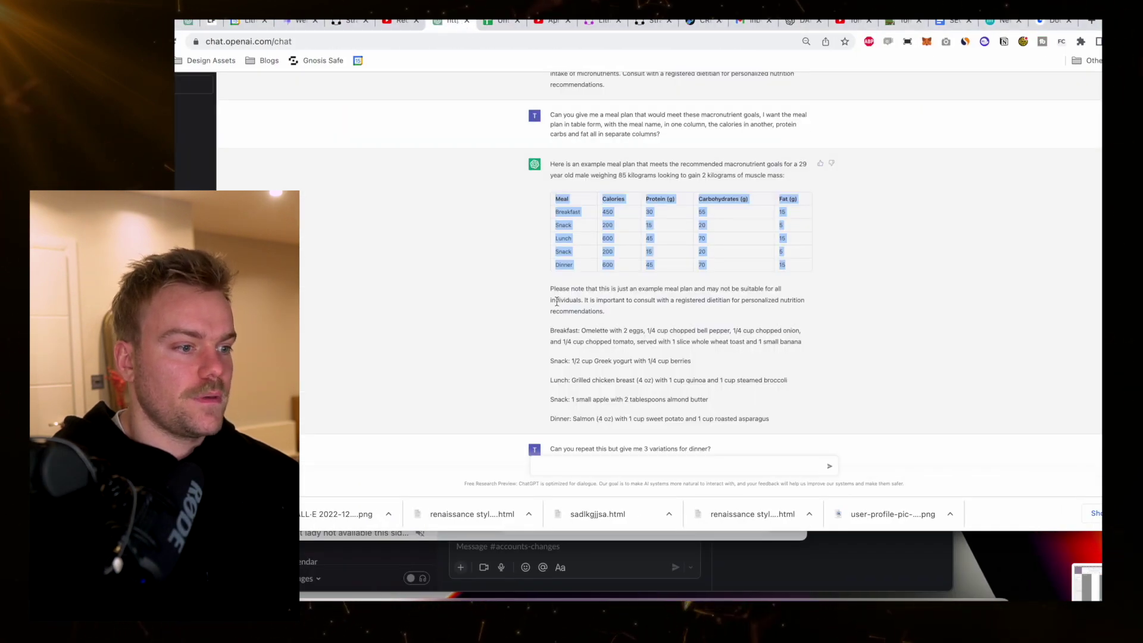
pyautogui.click(503, 26)
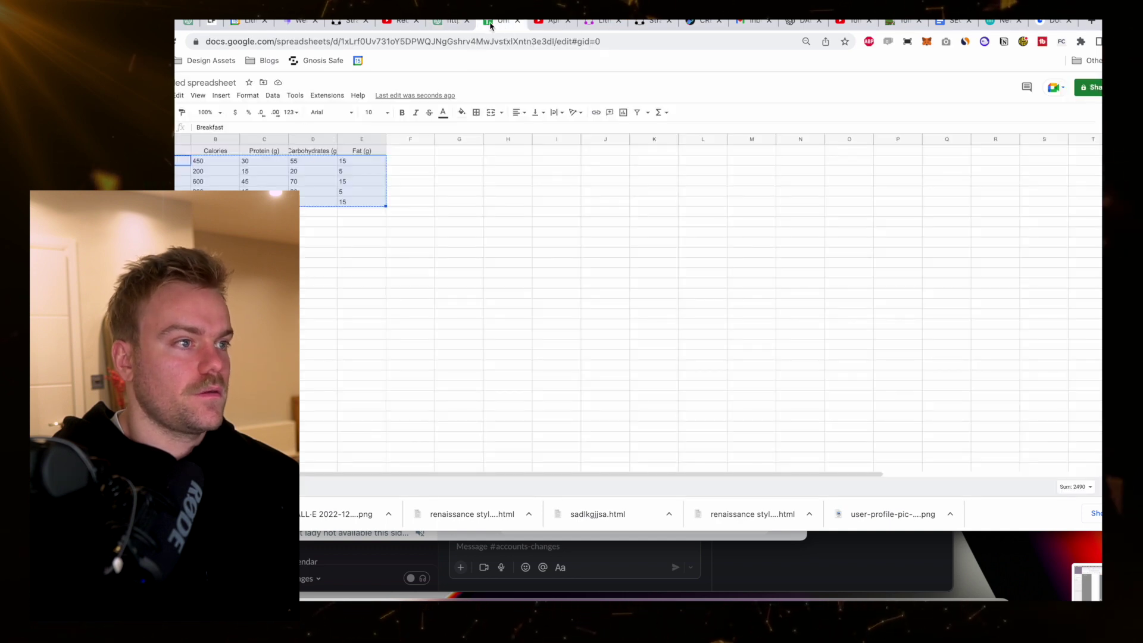
pyautogui.click(449, 24)
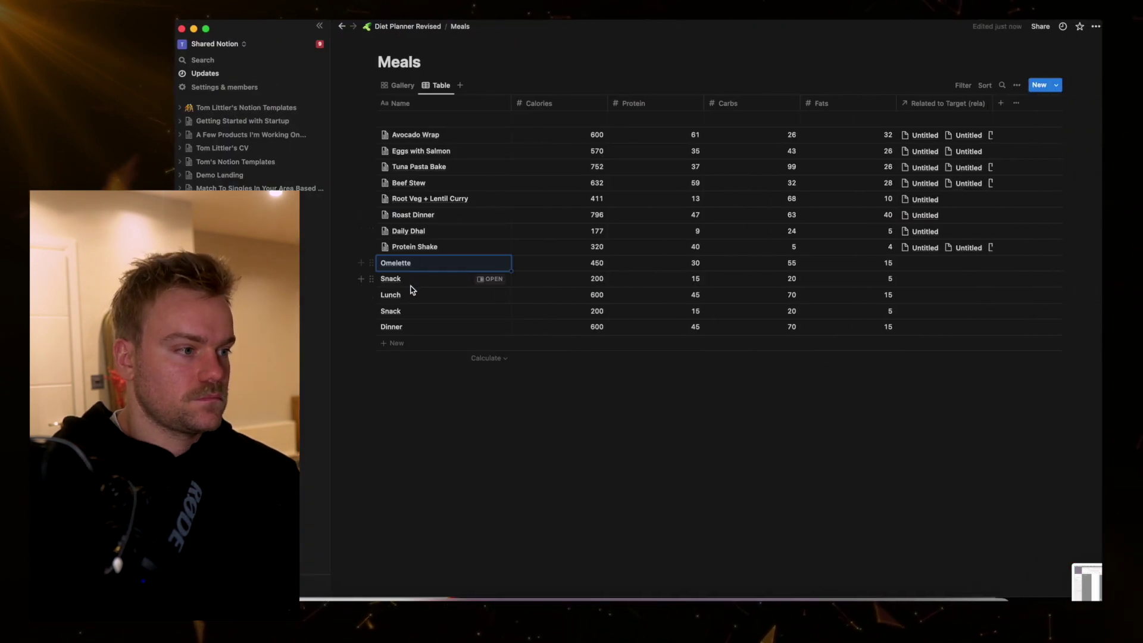
# Rename the Lunch meal to Grilled Chicken Breast.
pyautogui.click(412, 283)
pyautogui.click(409, 294)
pyautogui.doubleClick(410, 294)
pyautogui.write('G')
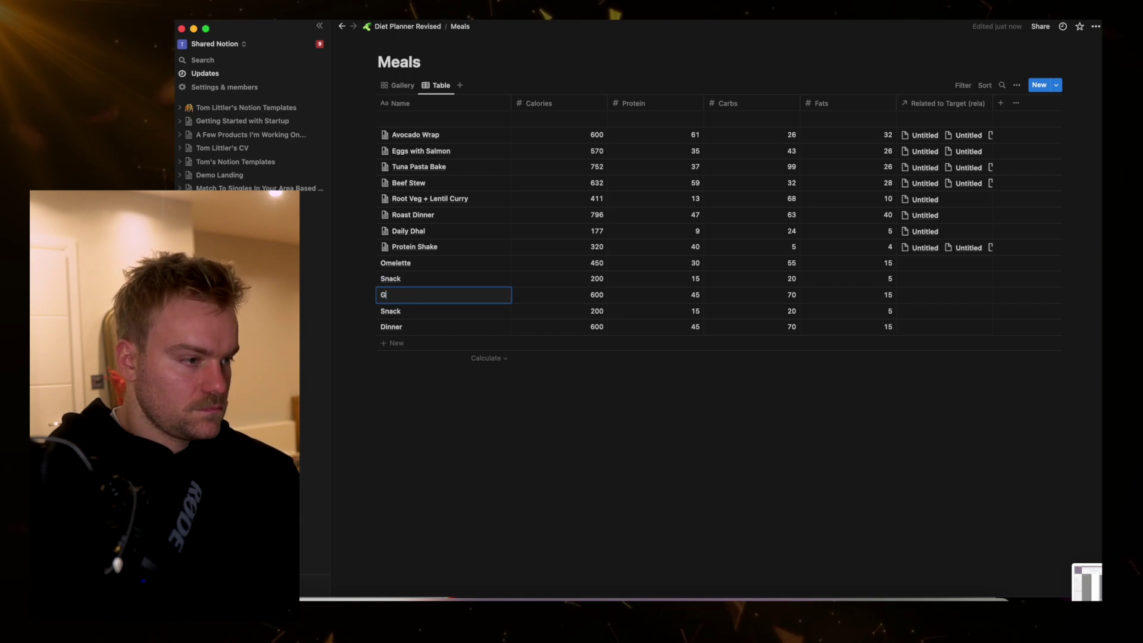
pyautogui.write('rilled Chicken Breast')
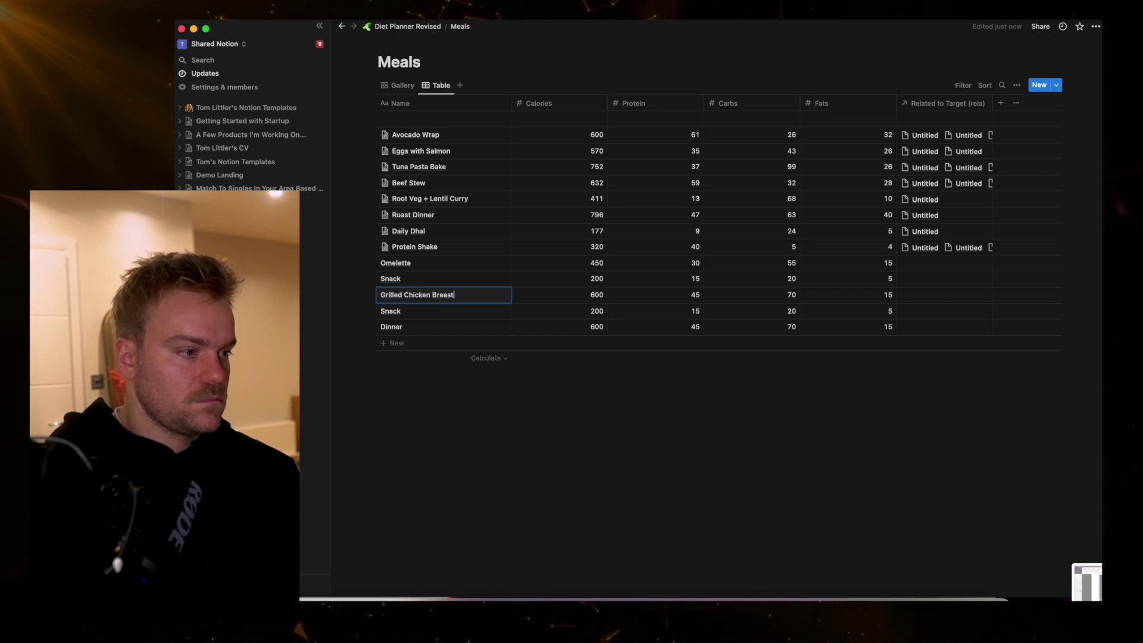
pyautogui.press('Return')
# Rename the Dinner meal to Dinner Variations.
pyautogui.press('super+Tab')
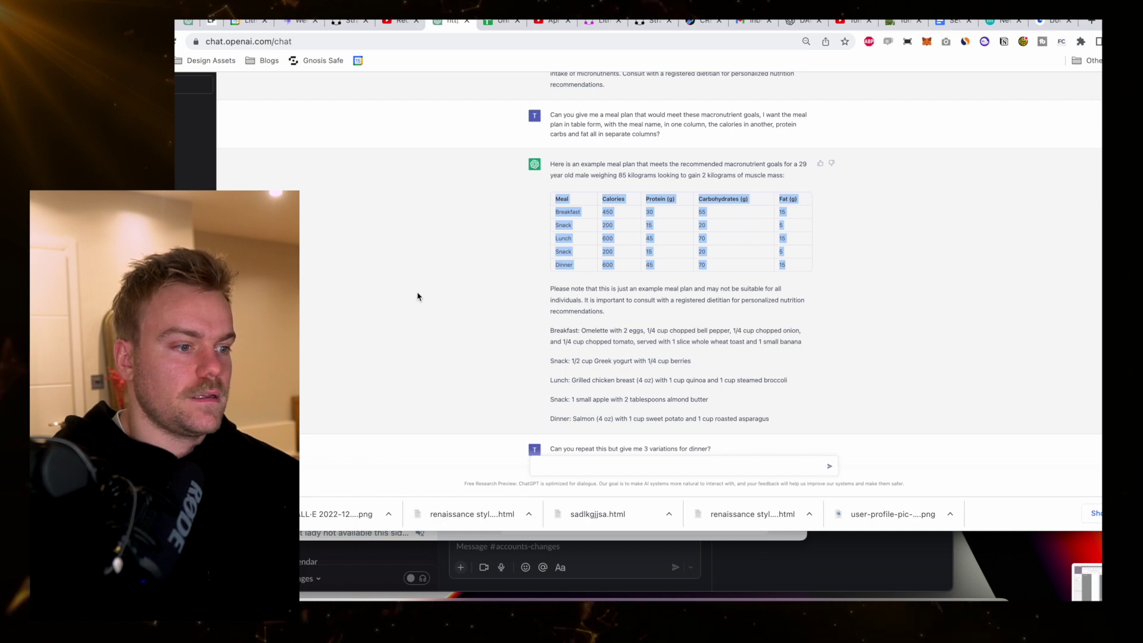
pyautogui.press('super+Tab')
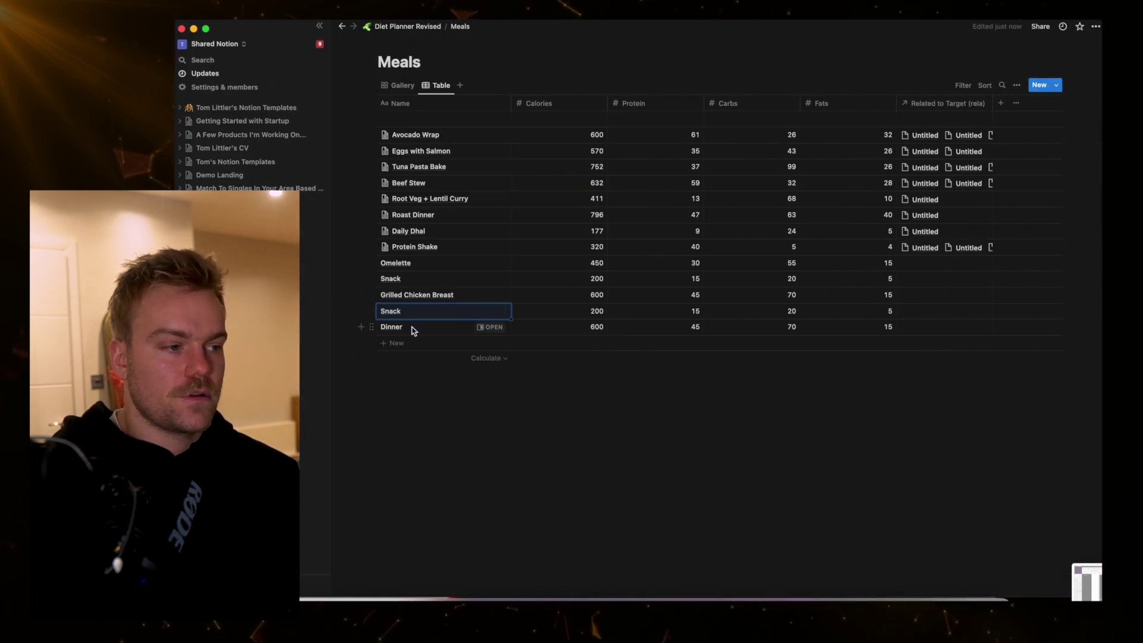
pyautogui.doubleClick(412, 326)
pyautogui.write('Dinner ')
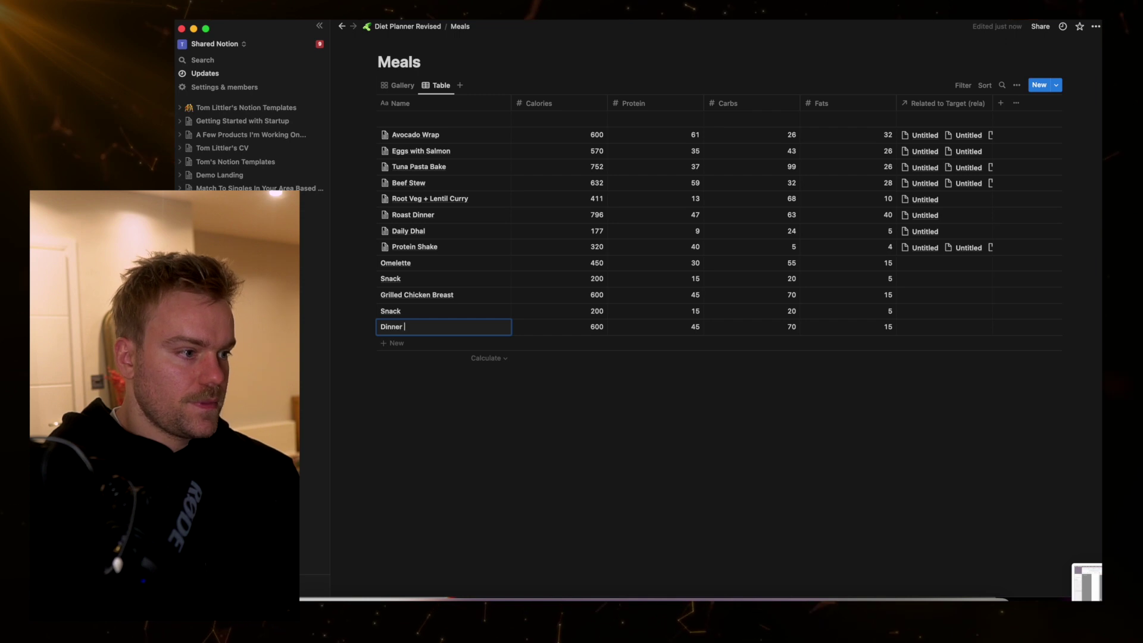
pyautogui.write('Variations')
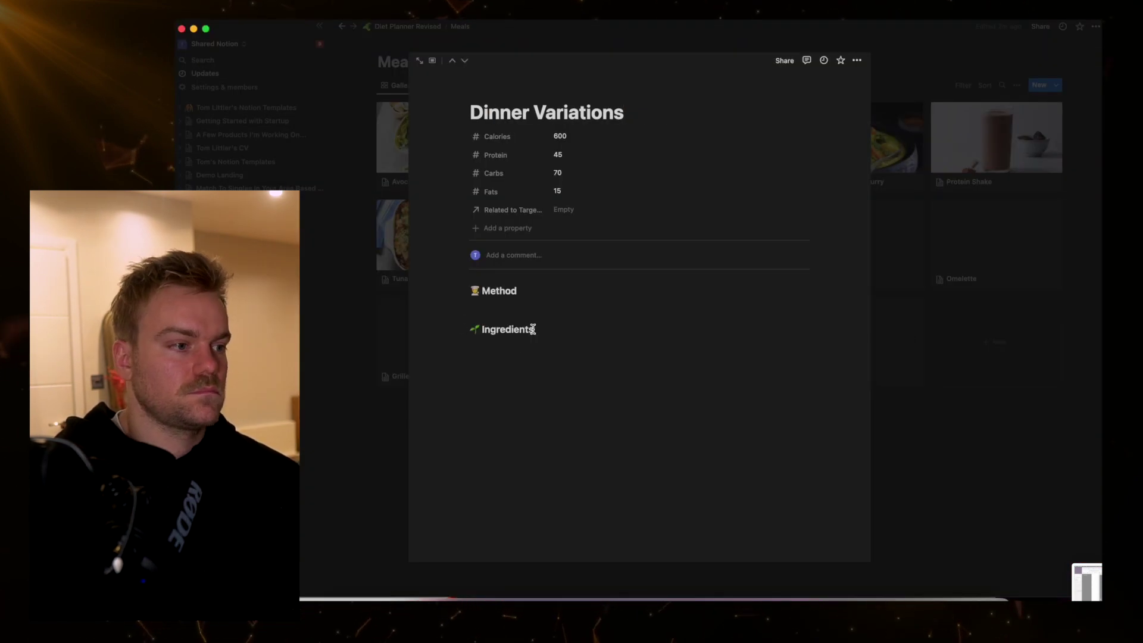
# Give the Omelette page an Unsplash food cover and delete both Snack cards.
pyautogui.click(956, 390)
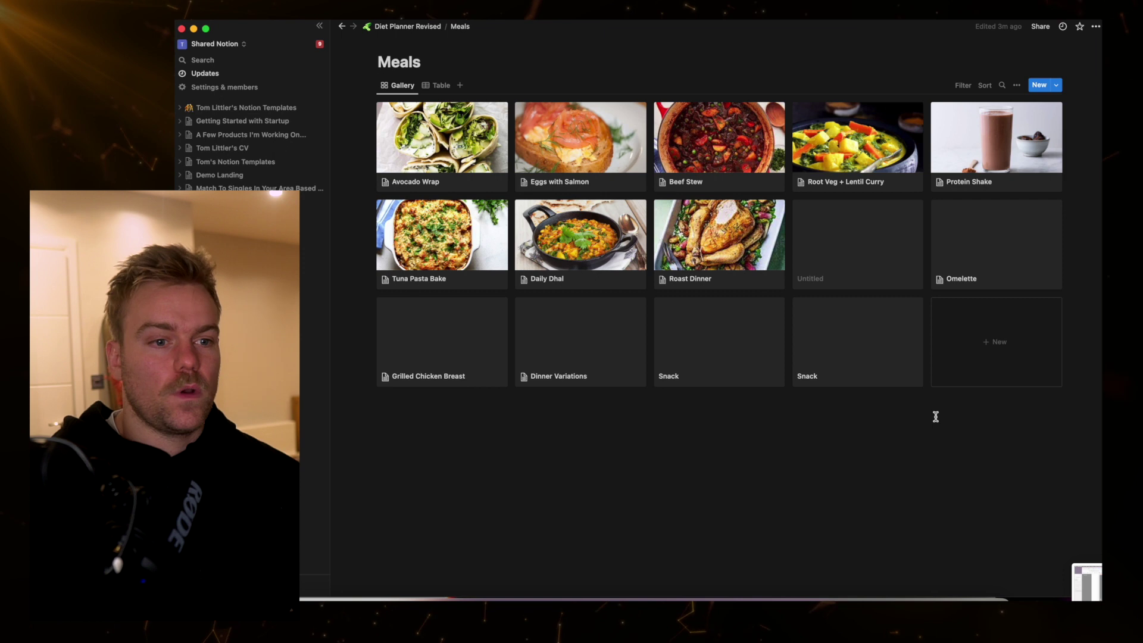
pyautogui.click(982, 227)
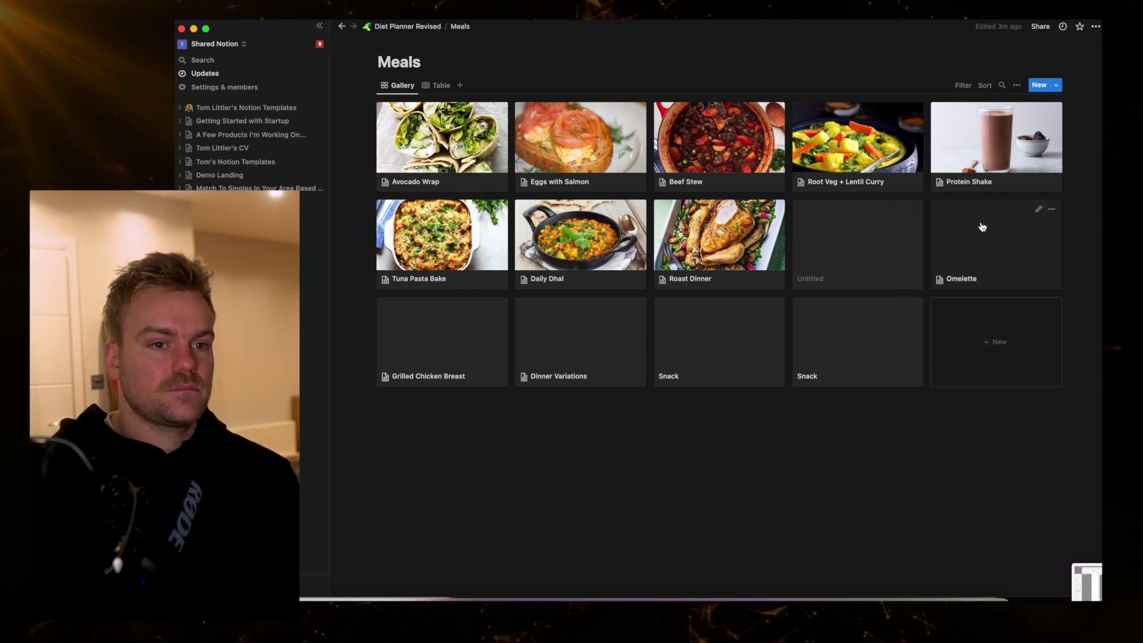
pyautogui.click(543, 112)
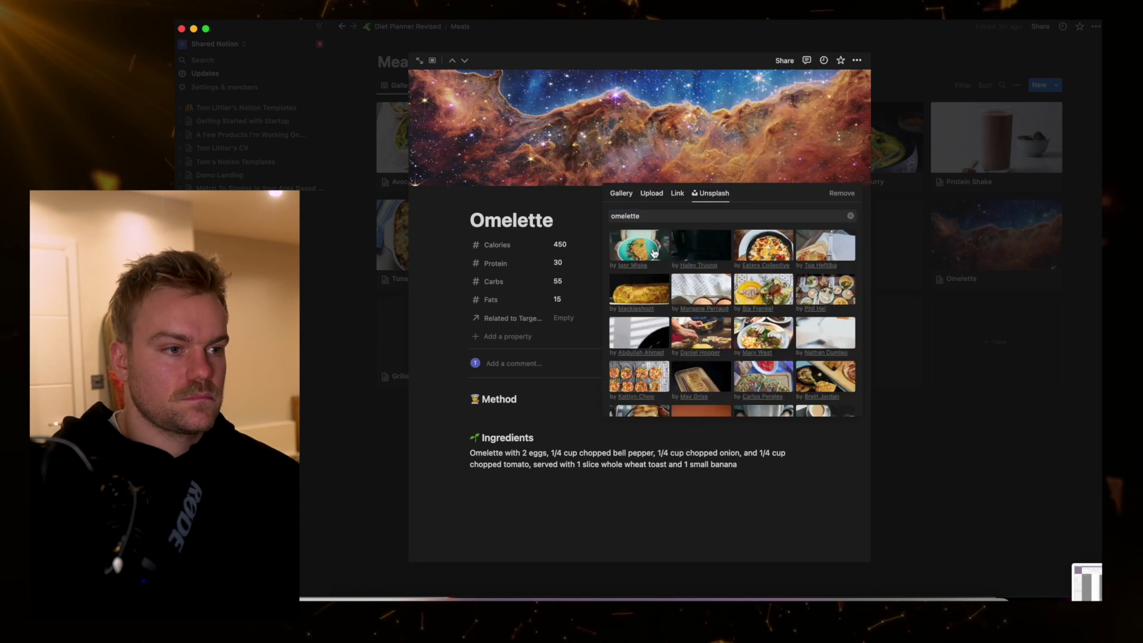
pyautogui.write('g')
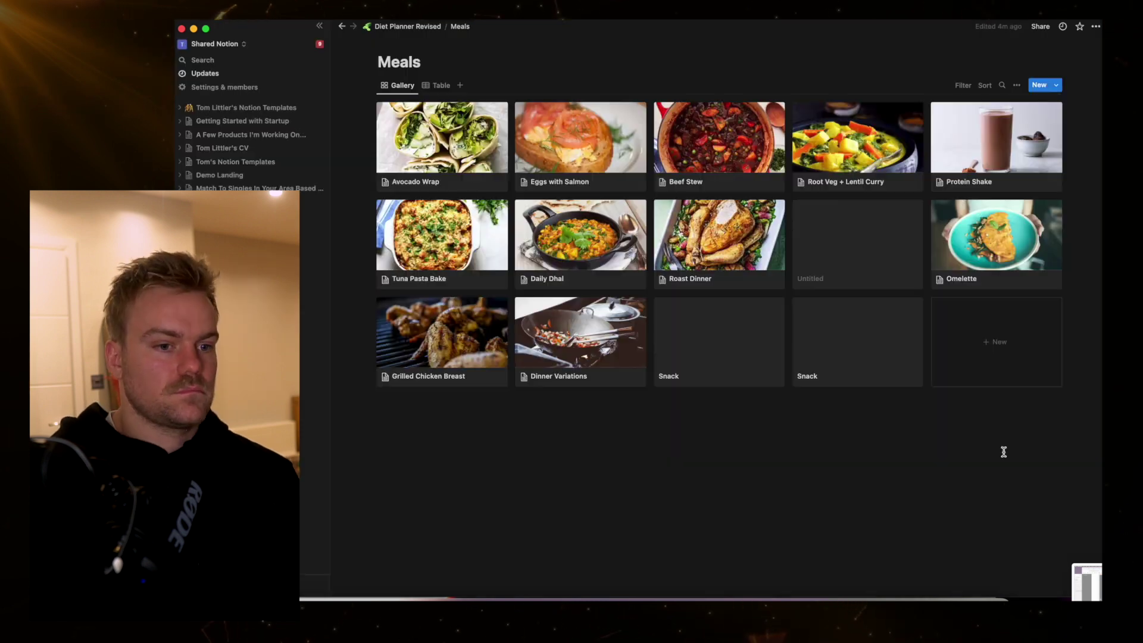
pyautogui.moveTo(1003, 452); pyautogui.dragTo(738, 357)
pyautogui.press('Delete')
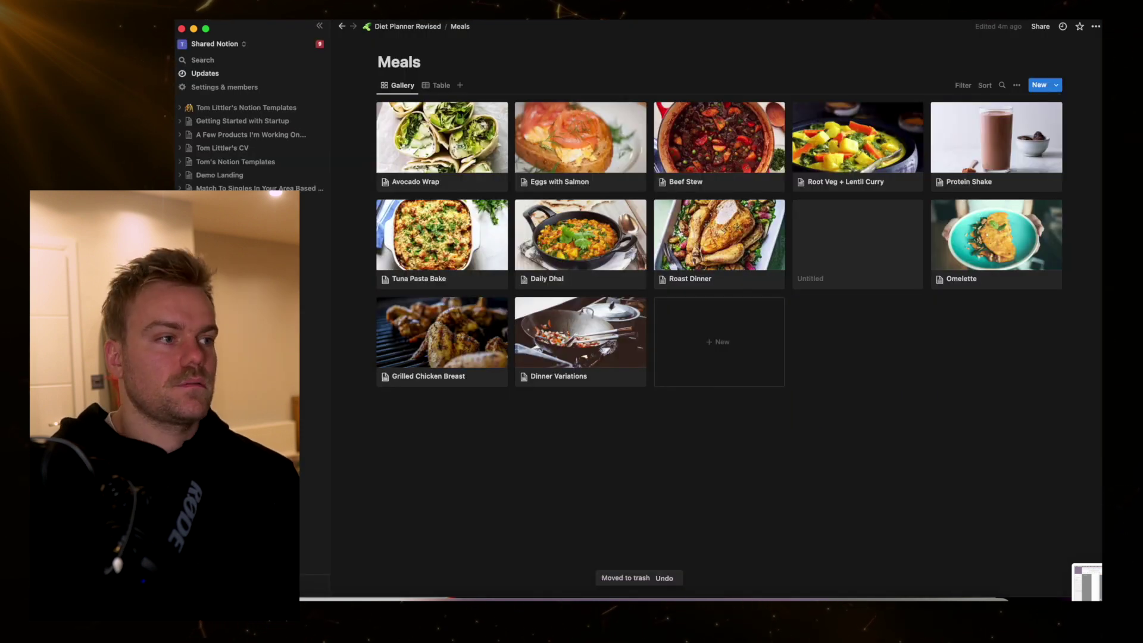
# Add a December 15, 2022 day linking Omelette, Eggs with Salmon and Dinner Variations.
pyautogui.click(419, 27)
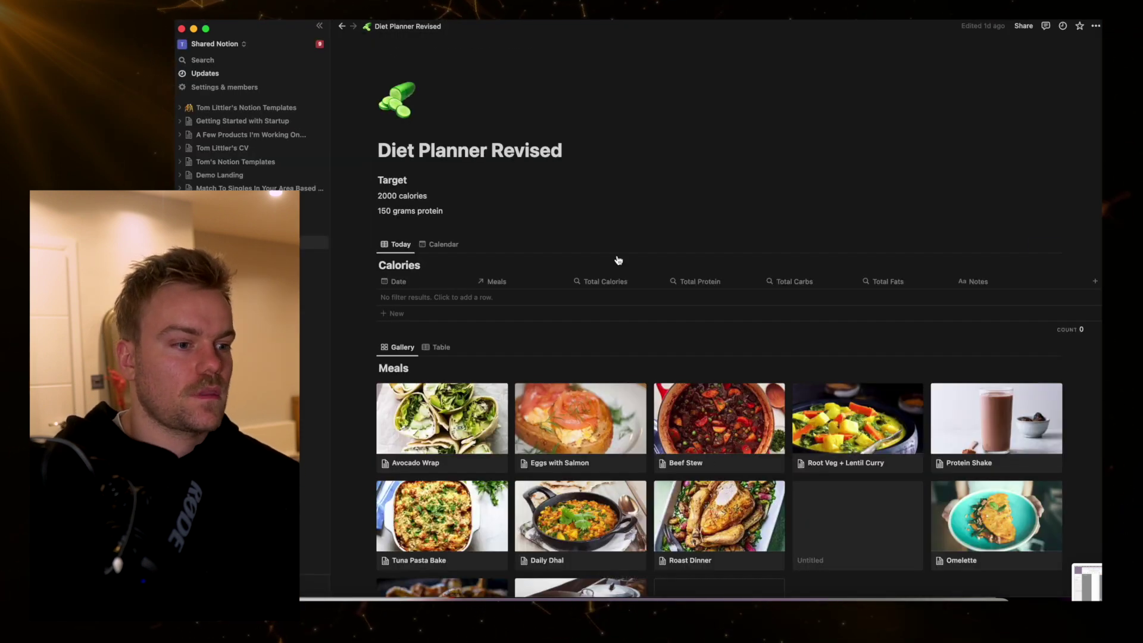
pyautogui.scroll(-2, 597, 410)
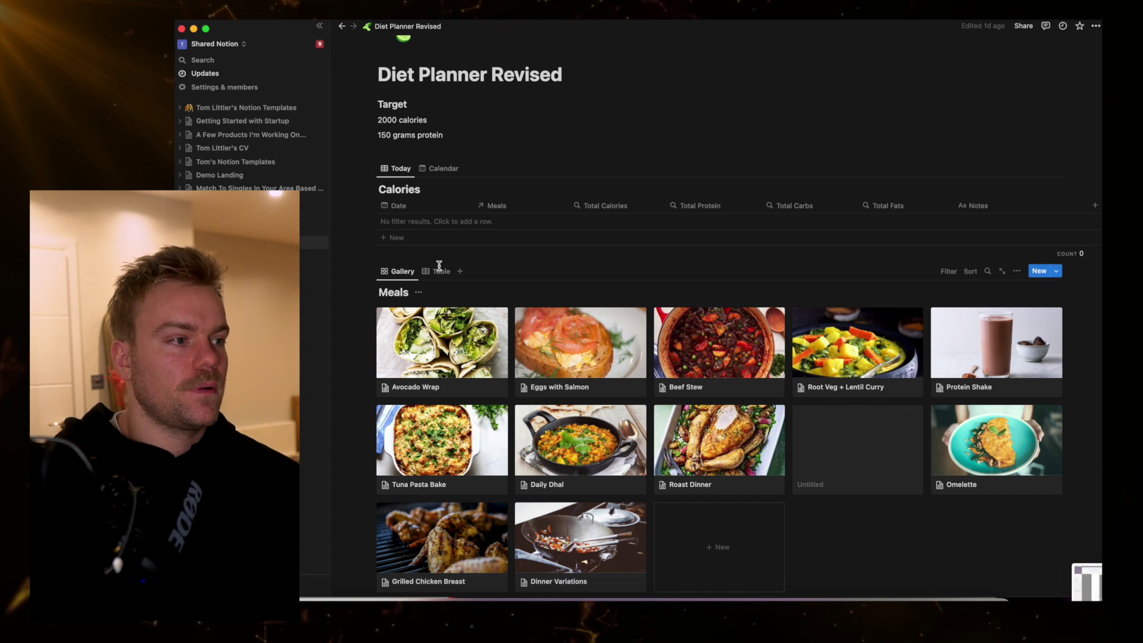
pyautogui.click(404, 221)
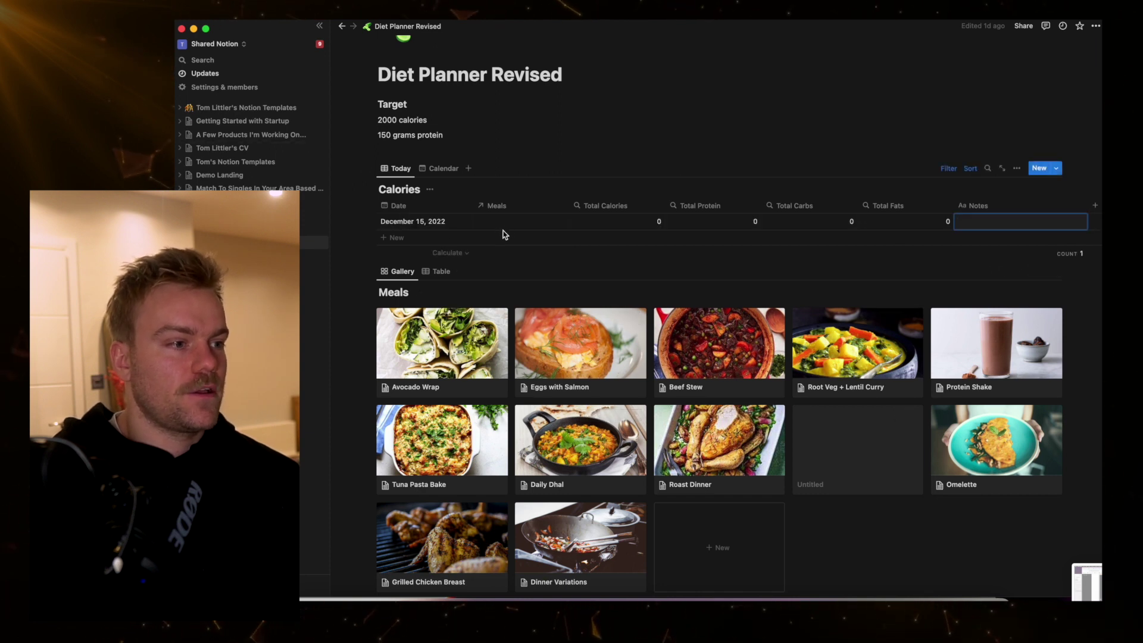
pyautogui.click(530, 221)
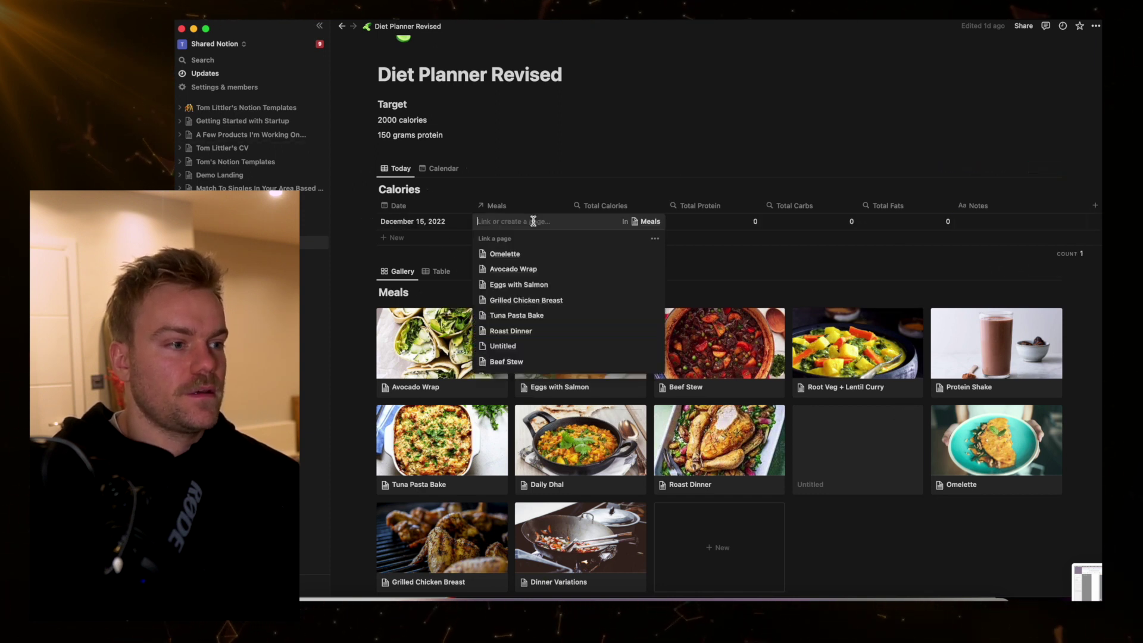
pyautogui.click(534, 255)
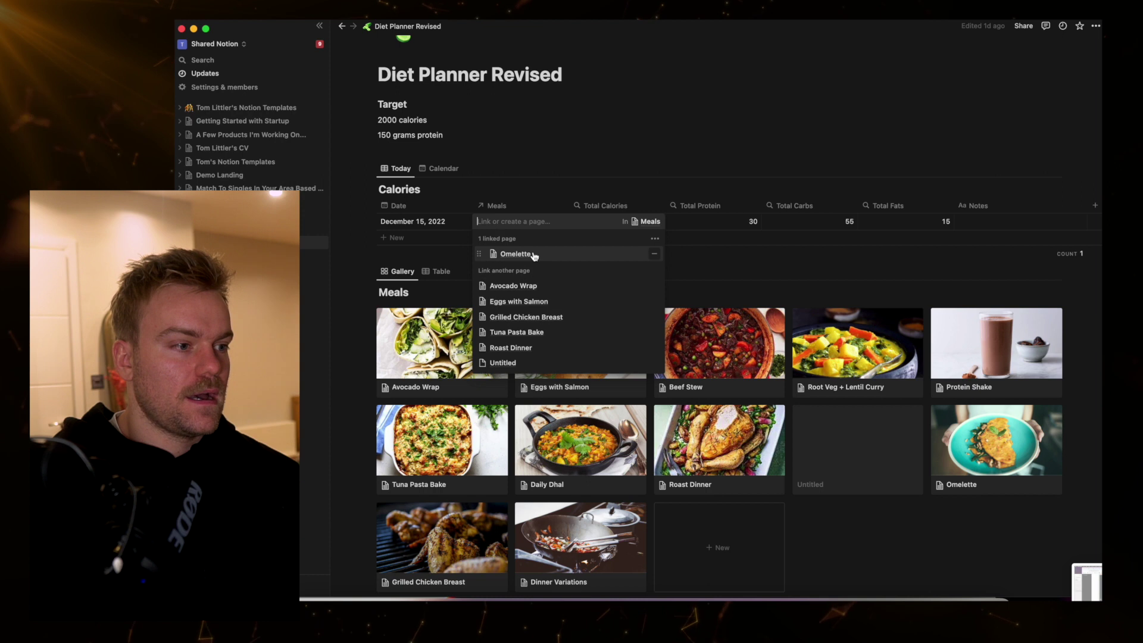
pyautogui.click(541, 302)
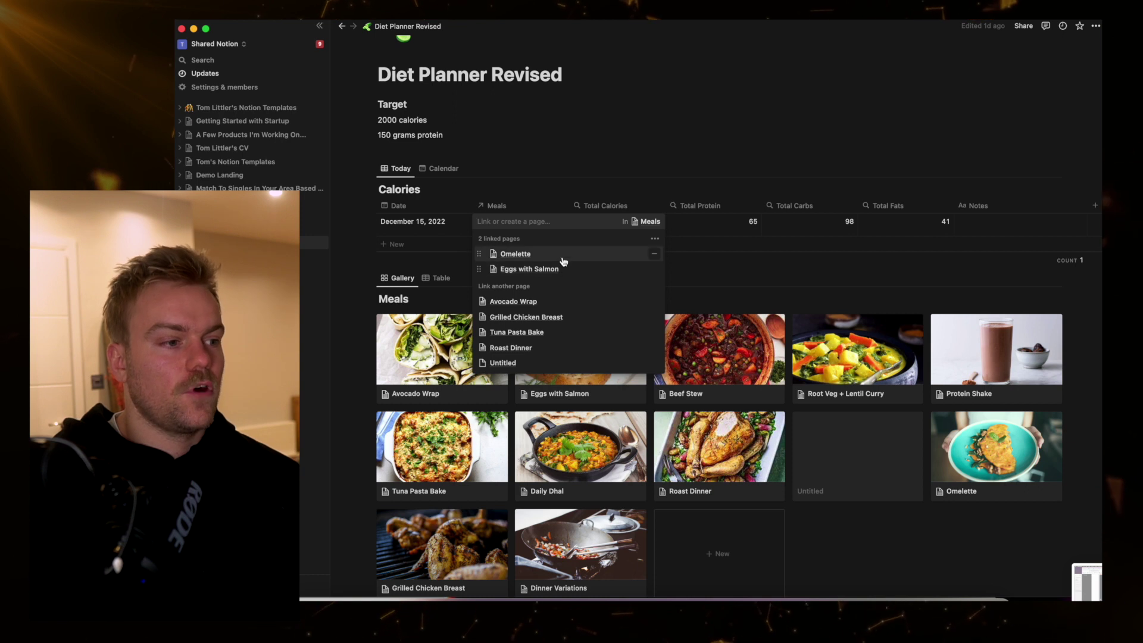
pyautogui.scroll(-3, 550, 328)
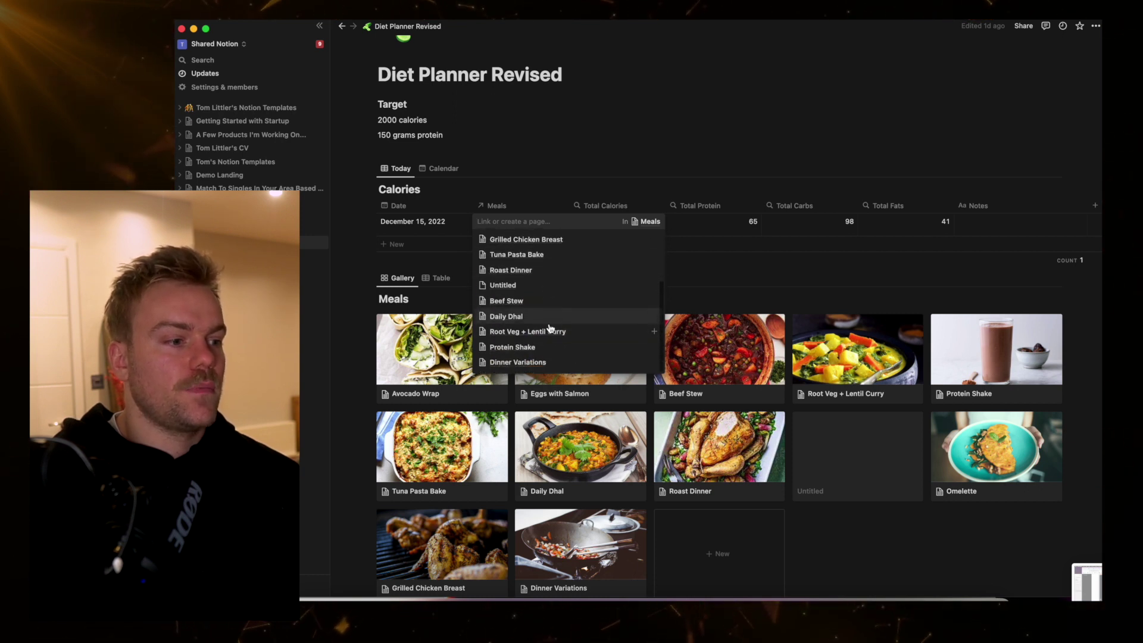
pyautogui.click(533, 362)
pyautogui.click(677, 169)
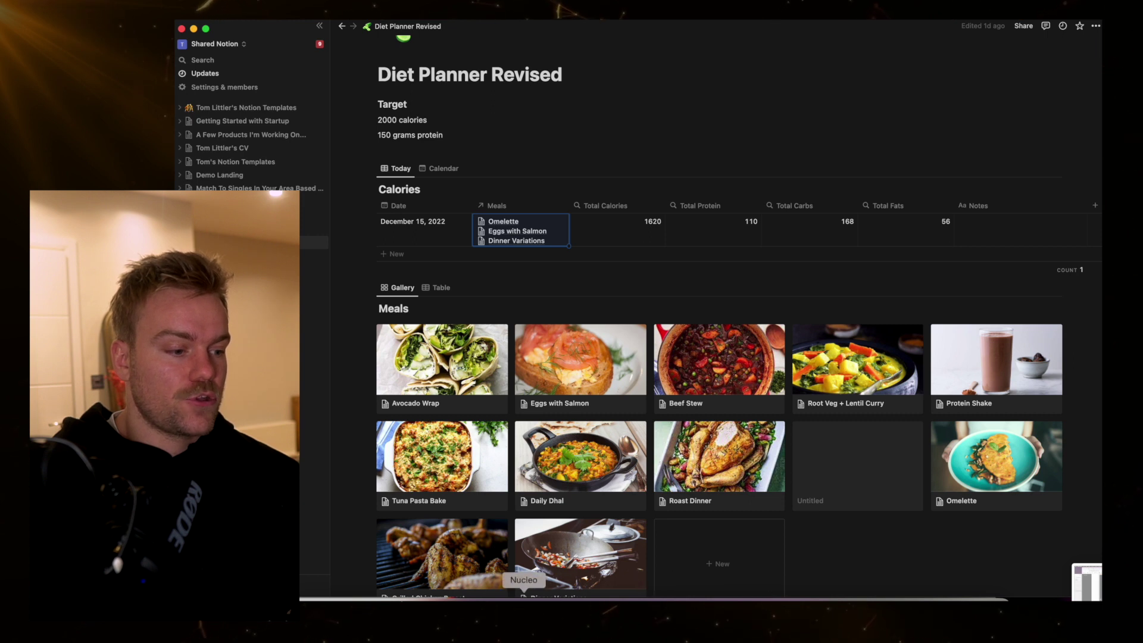
# Ask ChatGPT for a 700-calorie meal with at least 30 grams of protein.
pyautogui.click(589, 616)
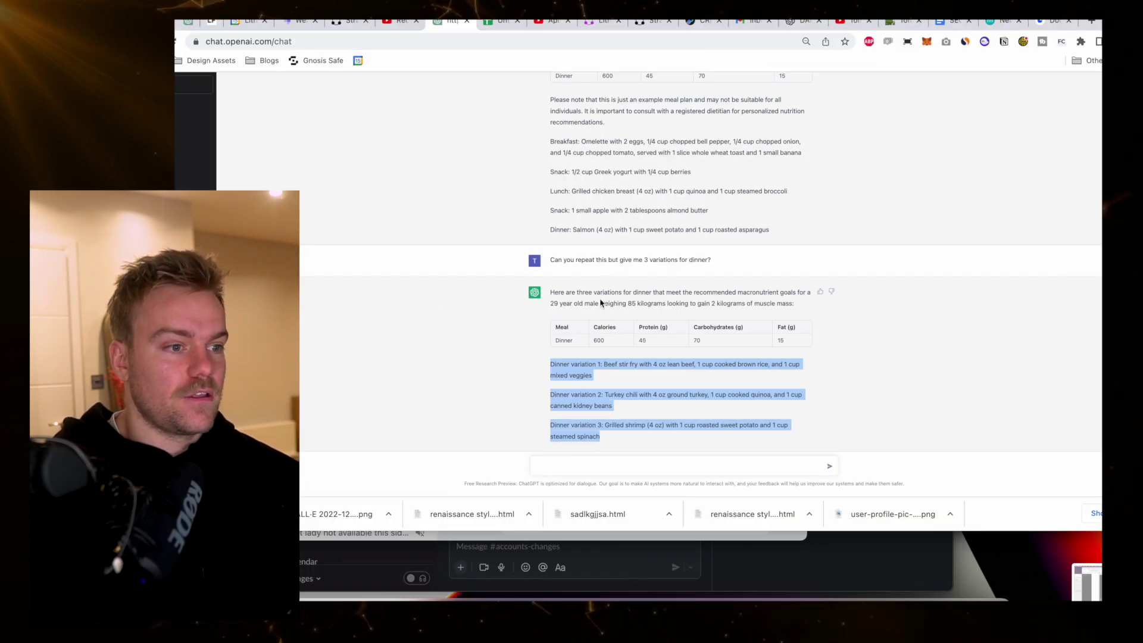
pyautogui.scroll(-1, 601, 304)
pyautogui.click(606, 466)
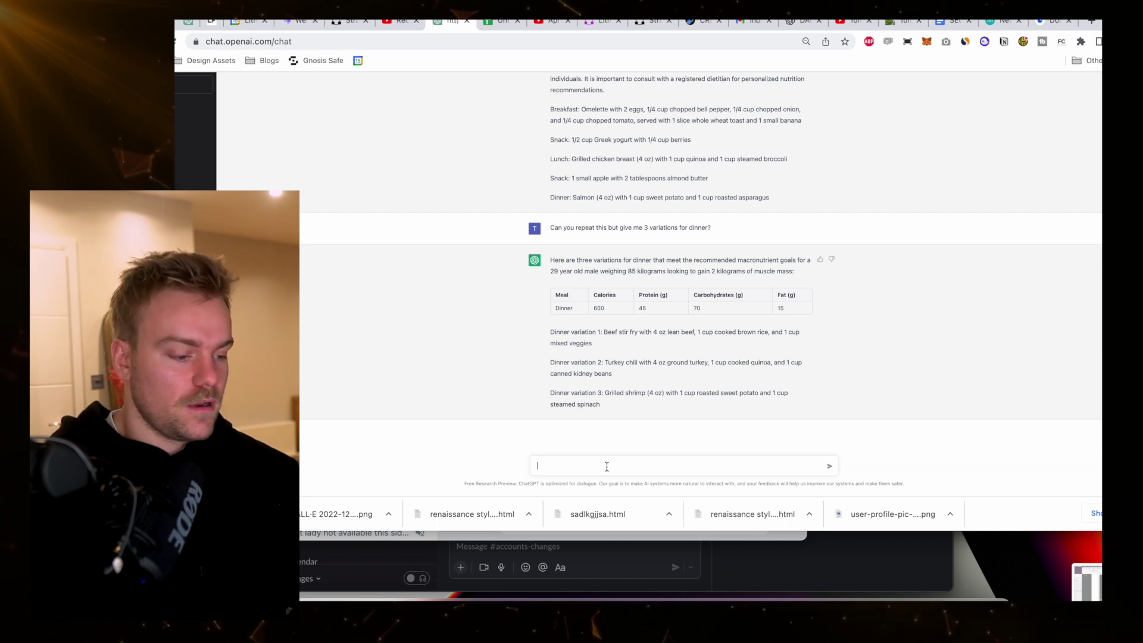
pyautogui.write('Can you ma')
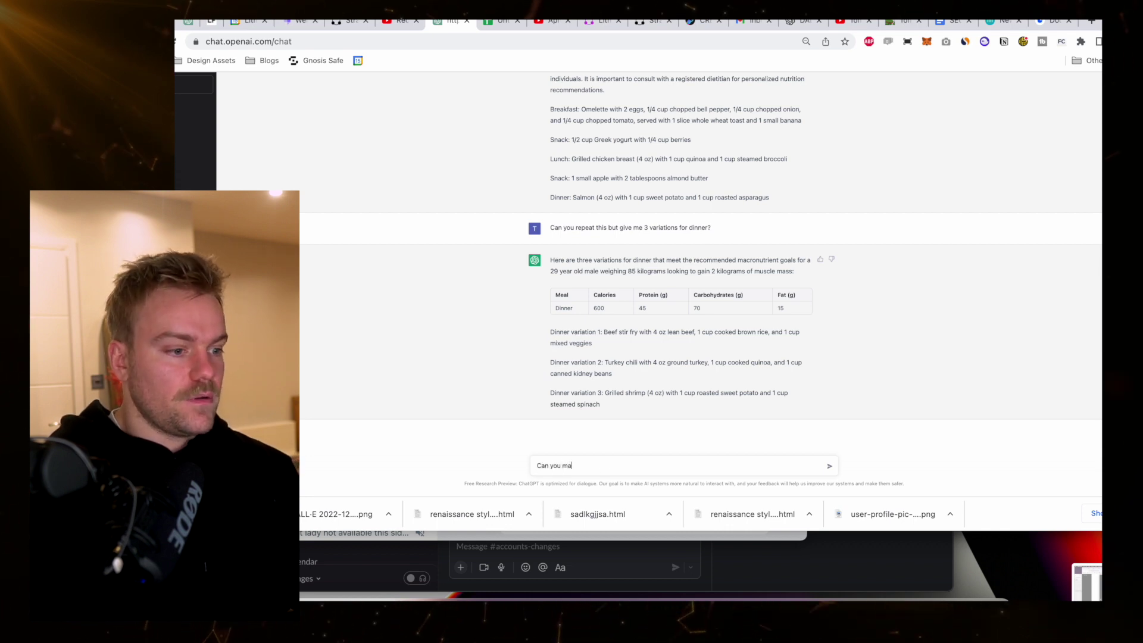
pyautogui.write('ke me a meal w')
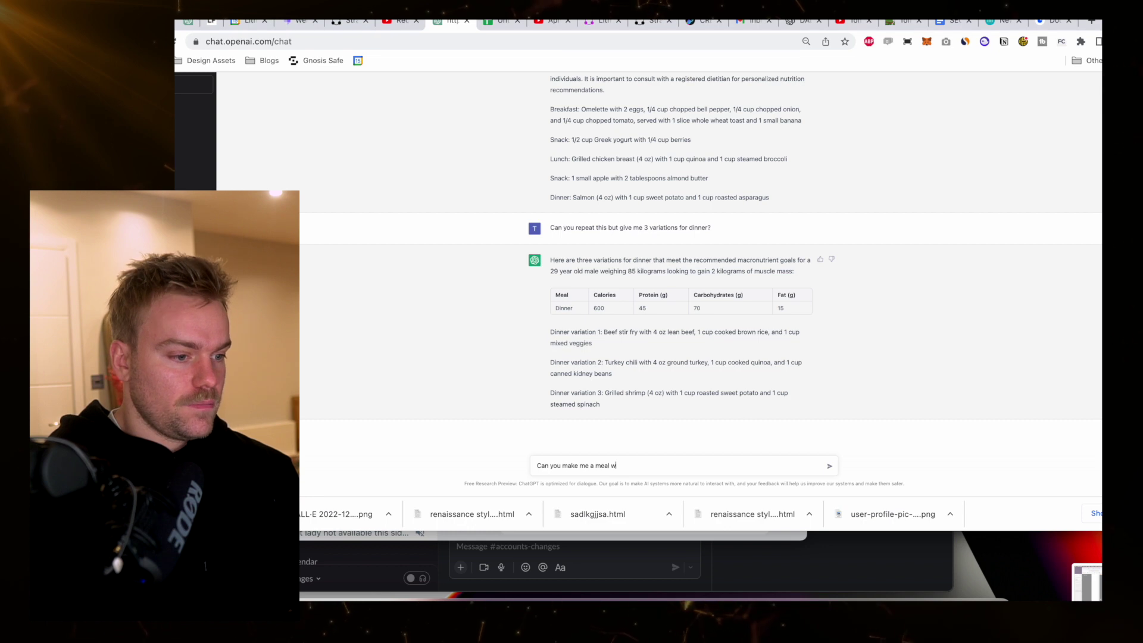
pyautogui.write('hich is 70')
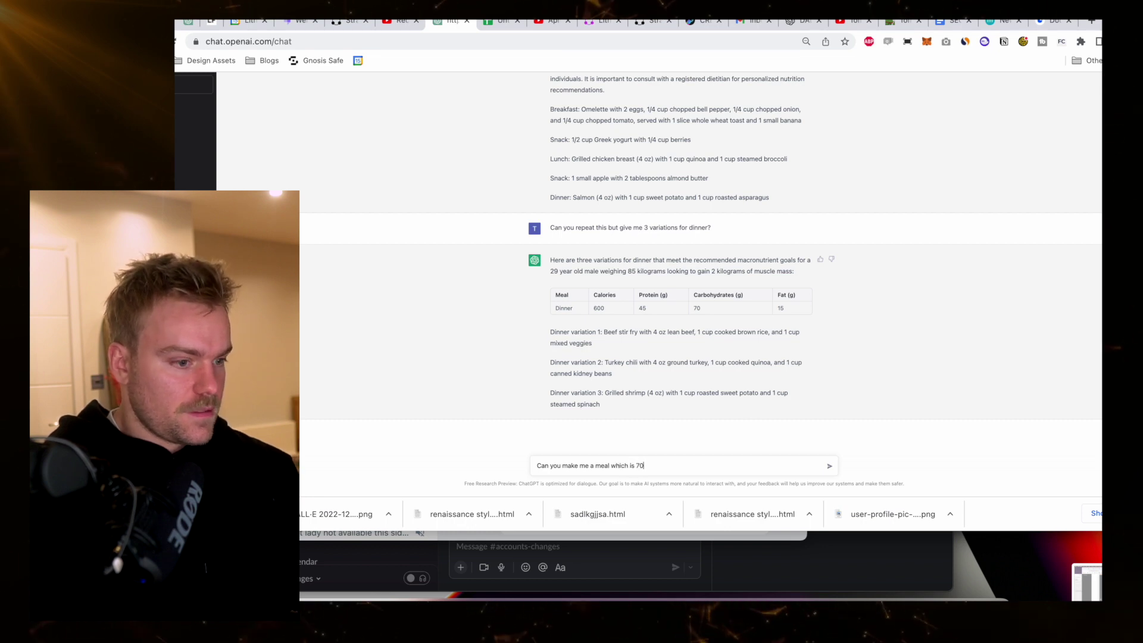
pyautogui.write('0 cali')
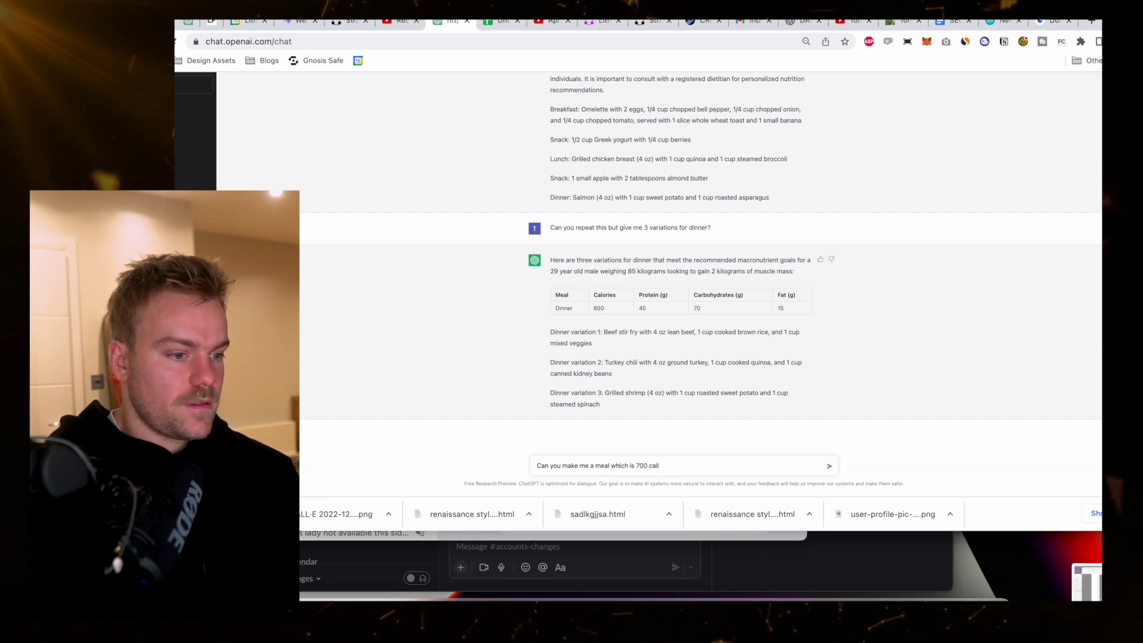
pyautogui.press('BackSpace')
pyautogui.write('ories with at ')
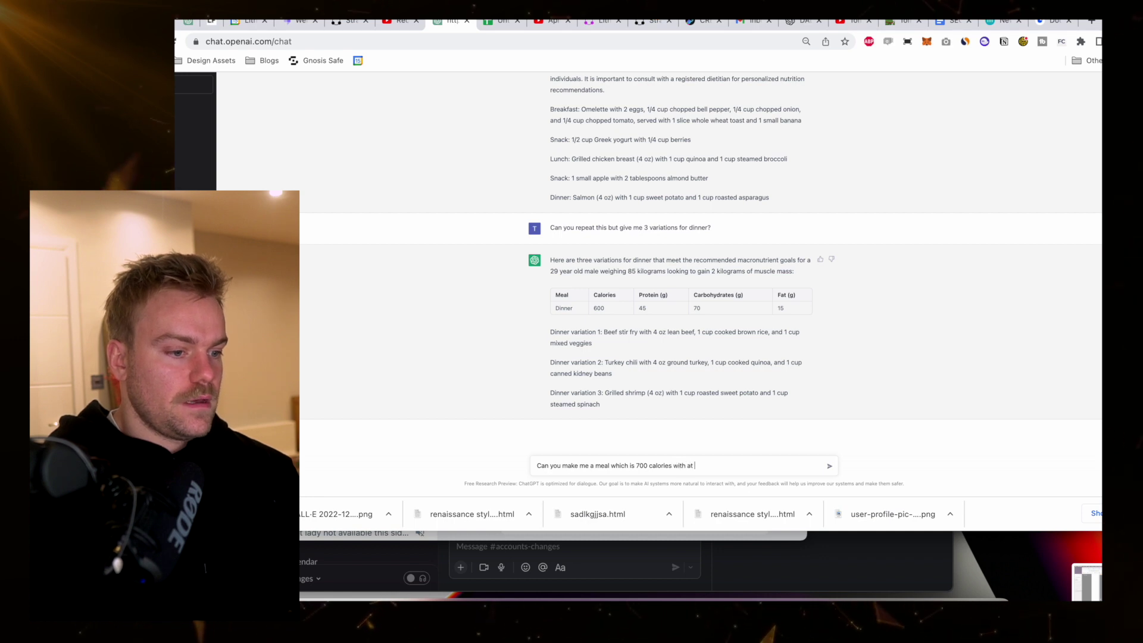
pyautogui.write('least 30 ')
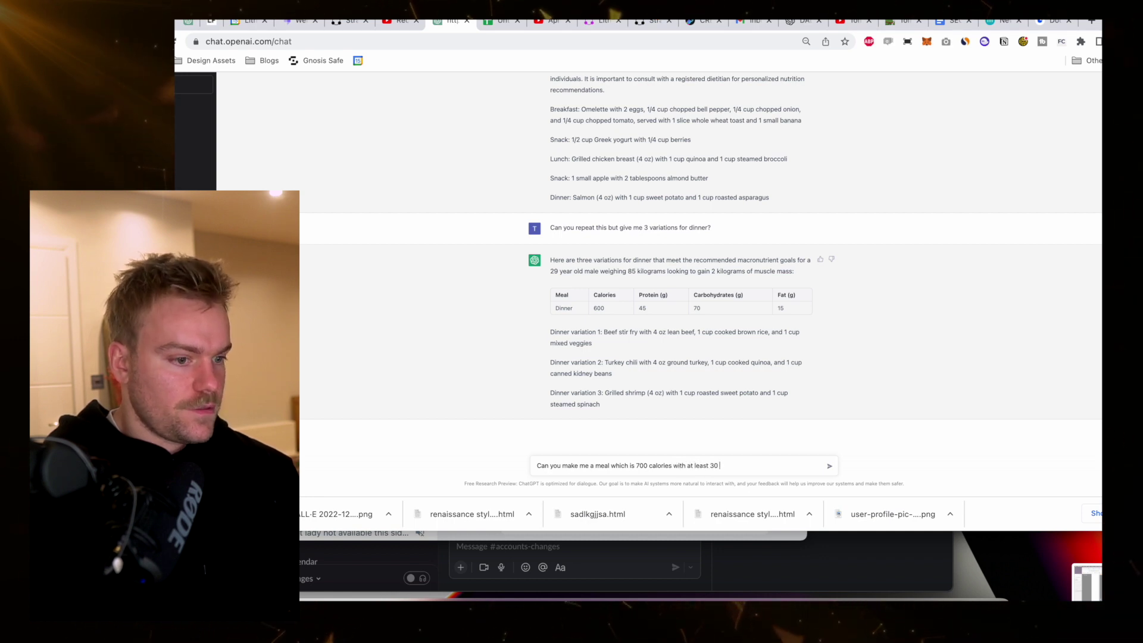
pyautogui.write('grams of protei')
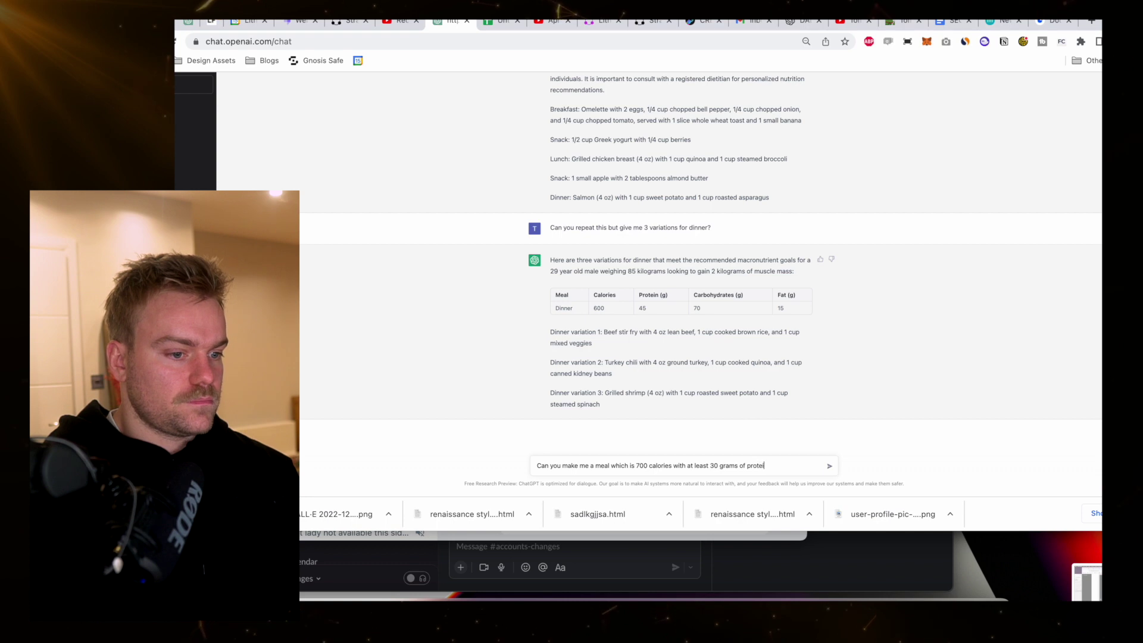
pyautogui.write('n')
pyautogui.press('Return')
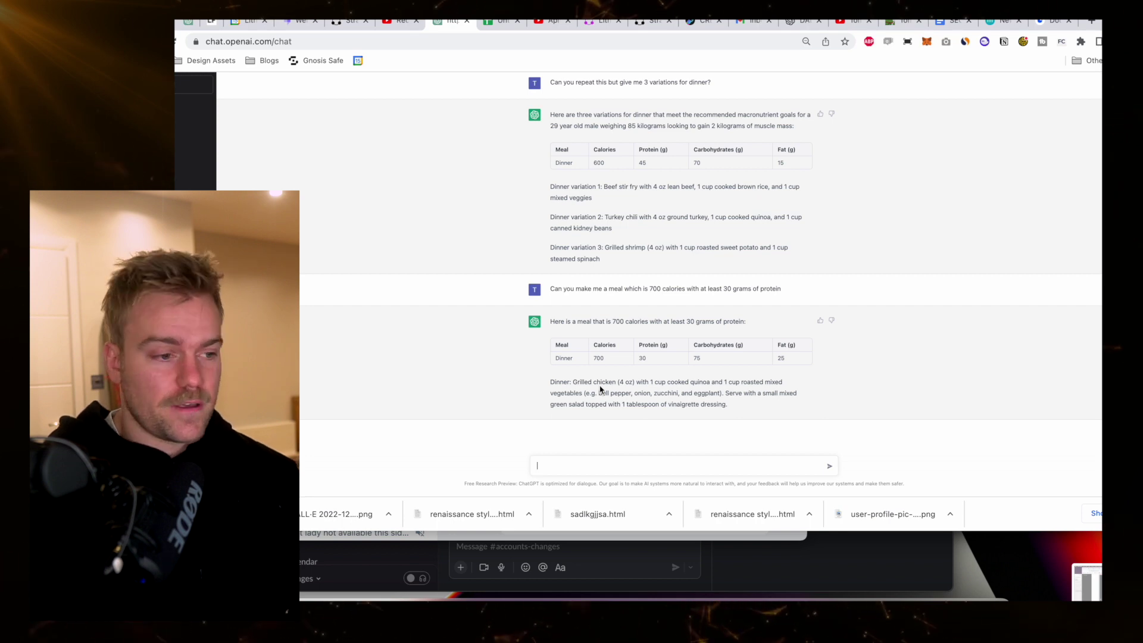
# Ask ChatGPT for a more interesting version of the grilled chicken meal, then select its macro values.
pyautogui.tripleClick(601, 390)
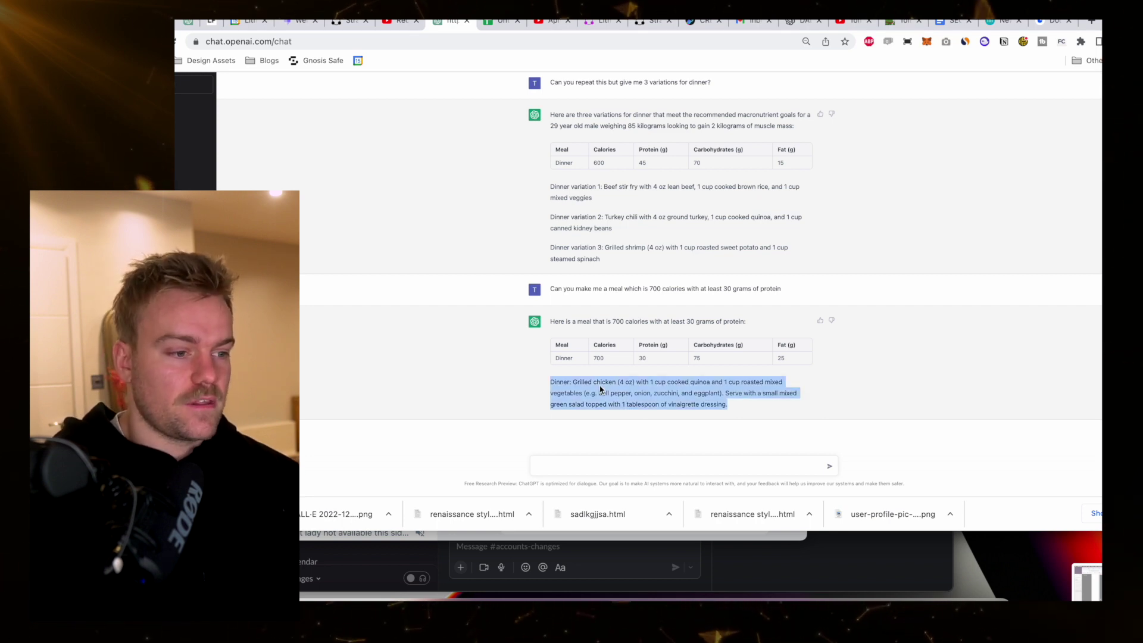
pyautogui.click(609, 461)
pyautogui.write('Can')
pyautogui.press('BackSpace')
pyautogui.press('BackSpace')
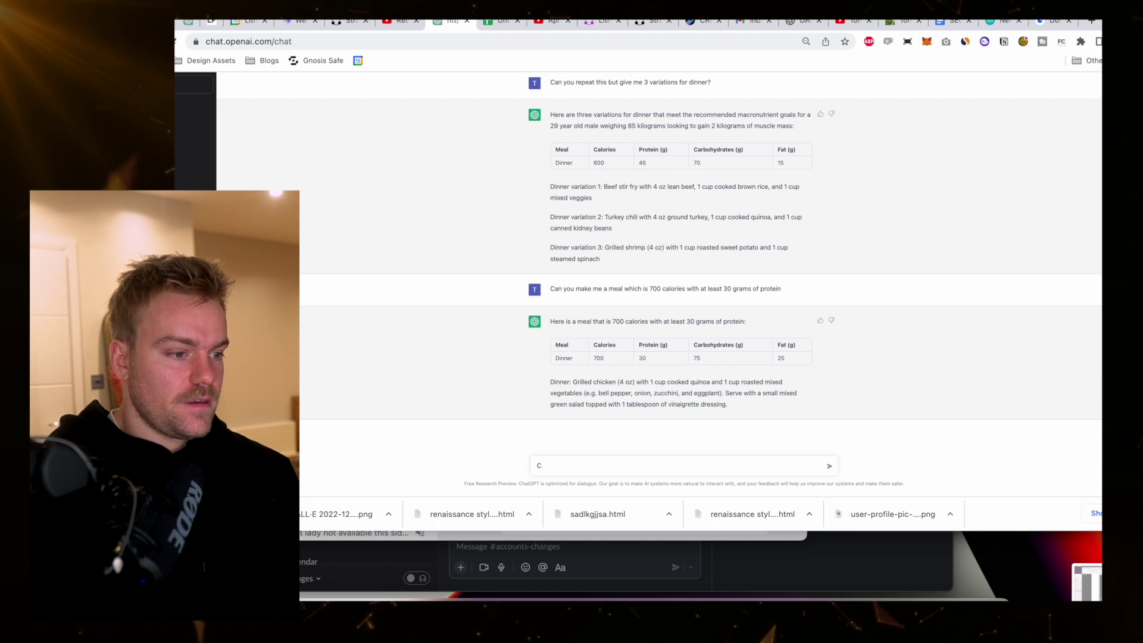
pyautogui.press('BackSpace')
pyautogui.write('This looks a bit ')
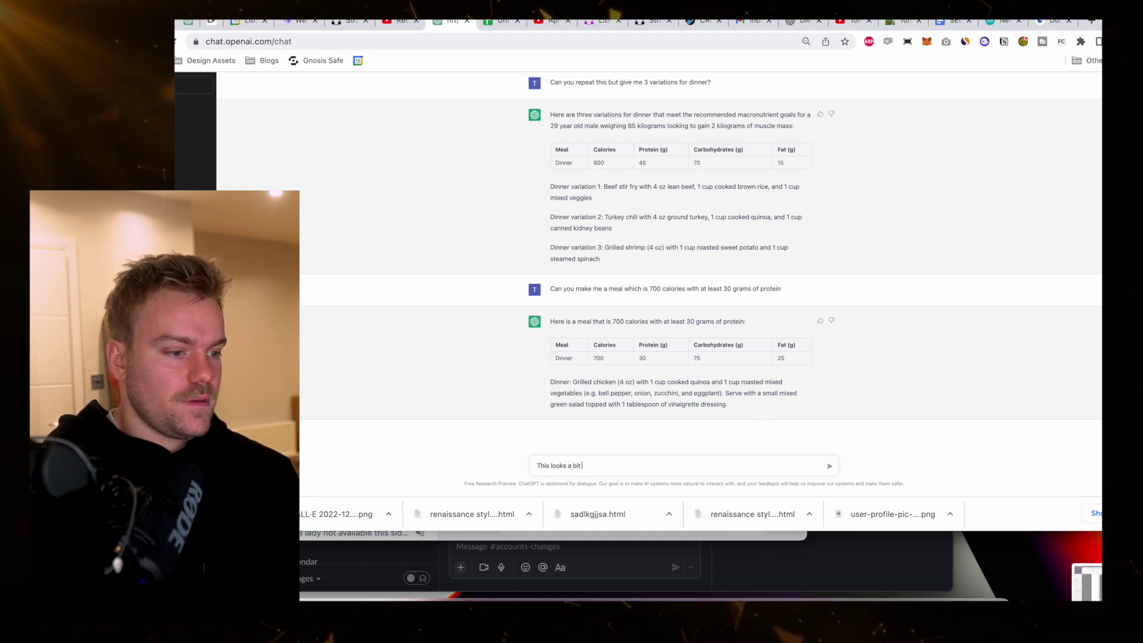
pyautogui.write('boring can you give me a slightly more interesting recipe for')
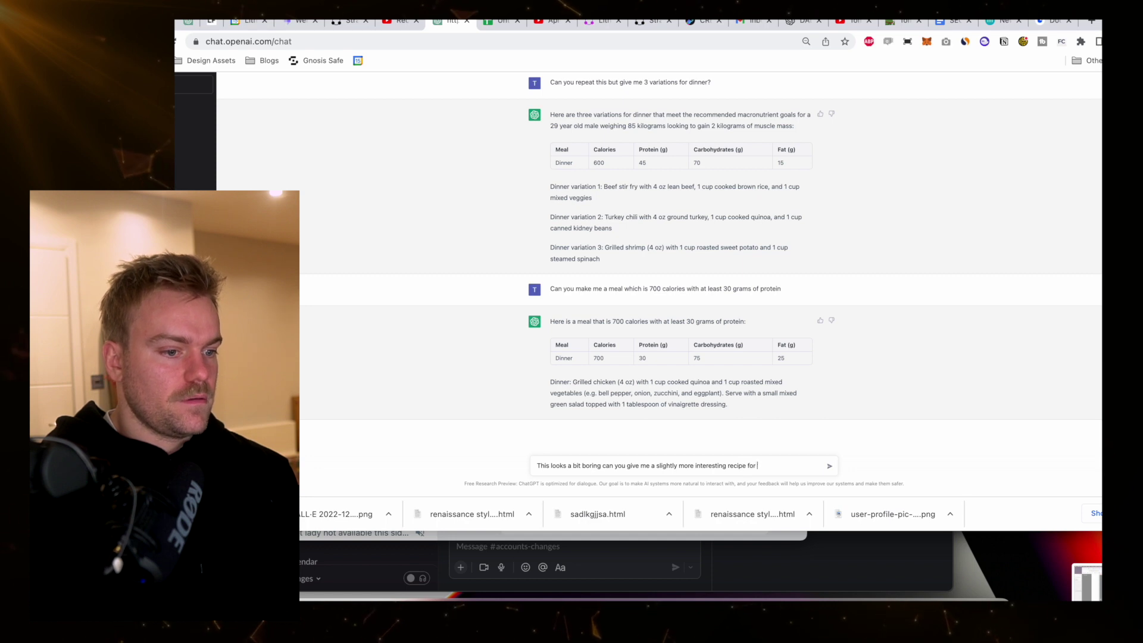
pyautogui.write('above meal?')
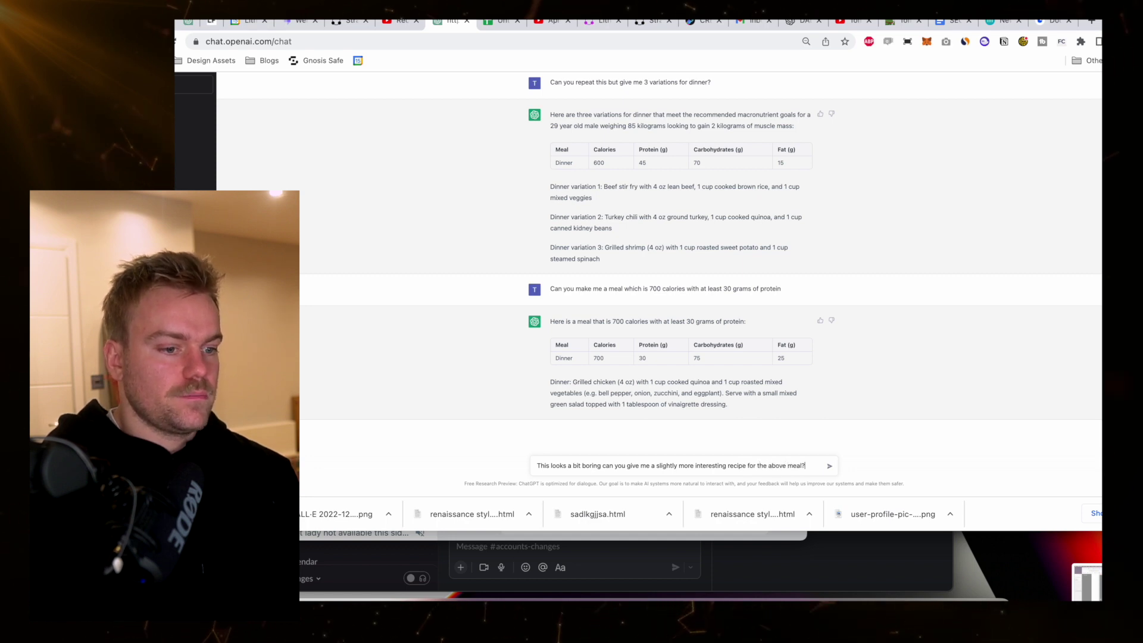
pyautogui.press('Return')
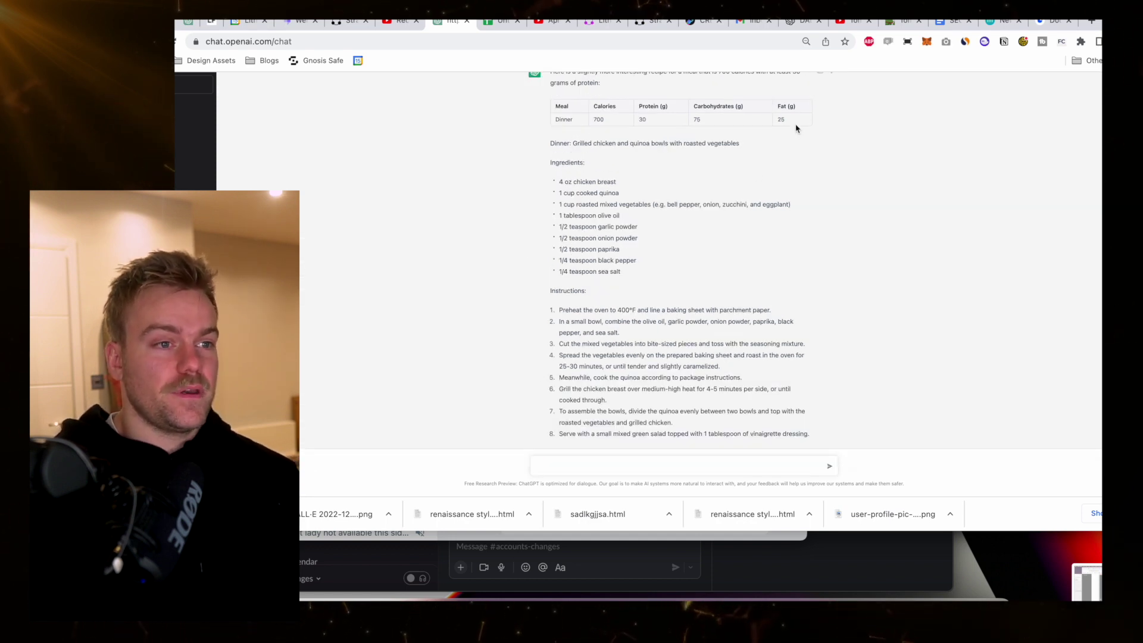
pyautogui.moveTo(792, 125); pyautogui.dragTo(580, 122)
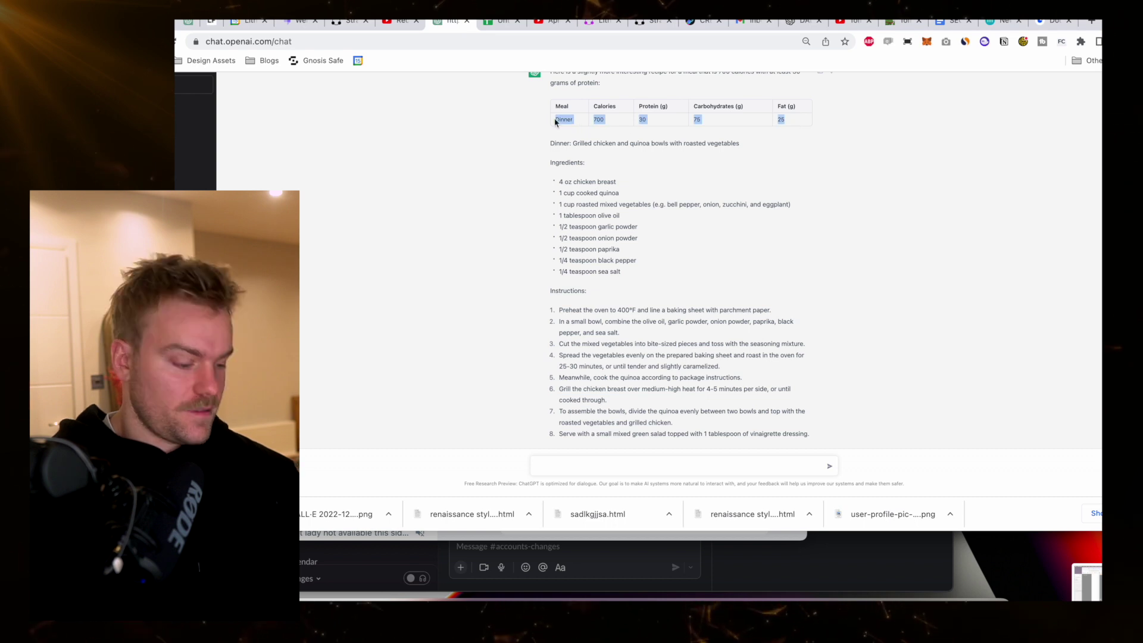
# Copy the ChatGPT ingredient list into the quinoa bowls meal page under Ingredients as bullets.
pyautogui.press('super+Tab')
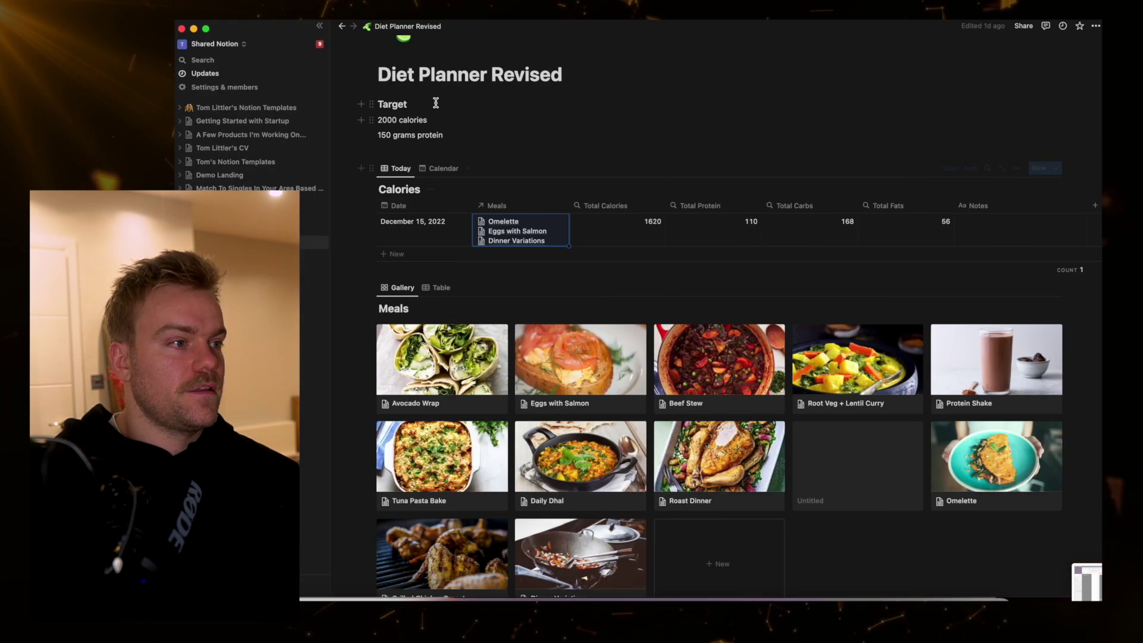
pyautogui.click(441, 170)
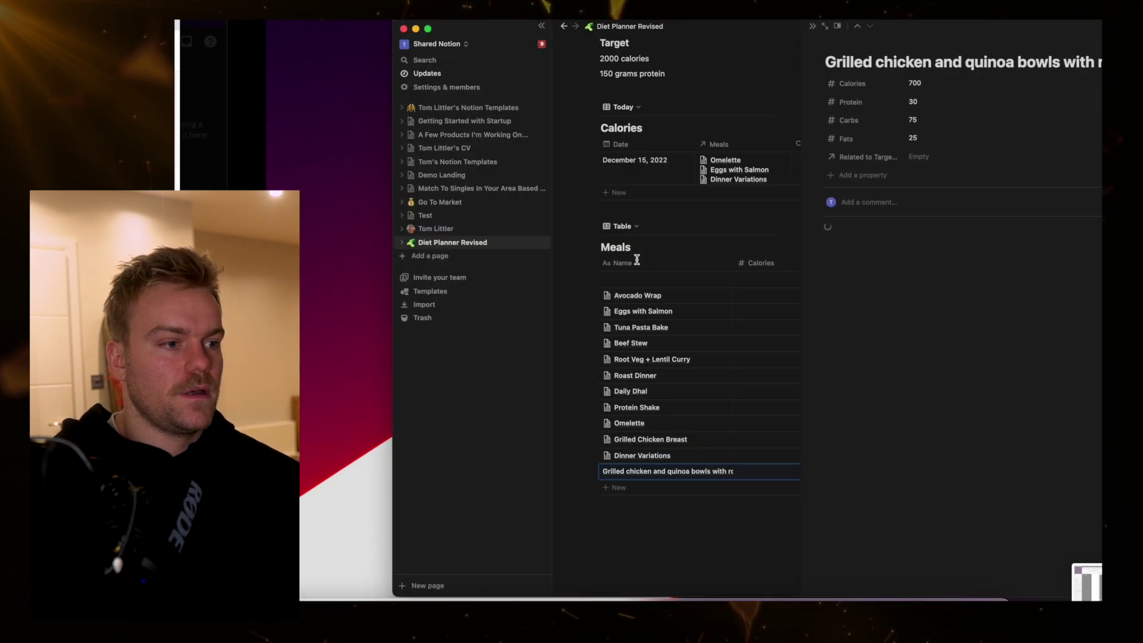
pyautogui.press('super+Tab')
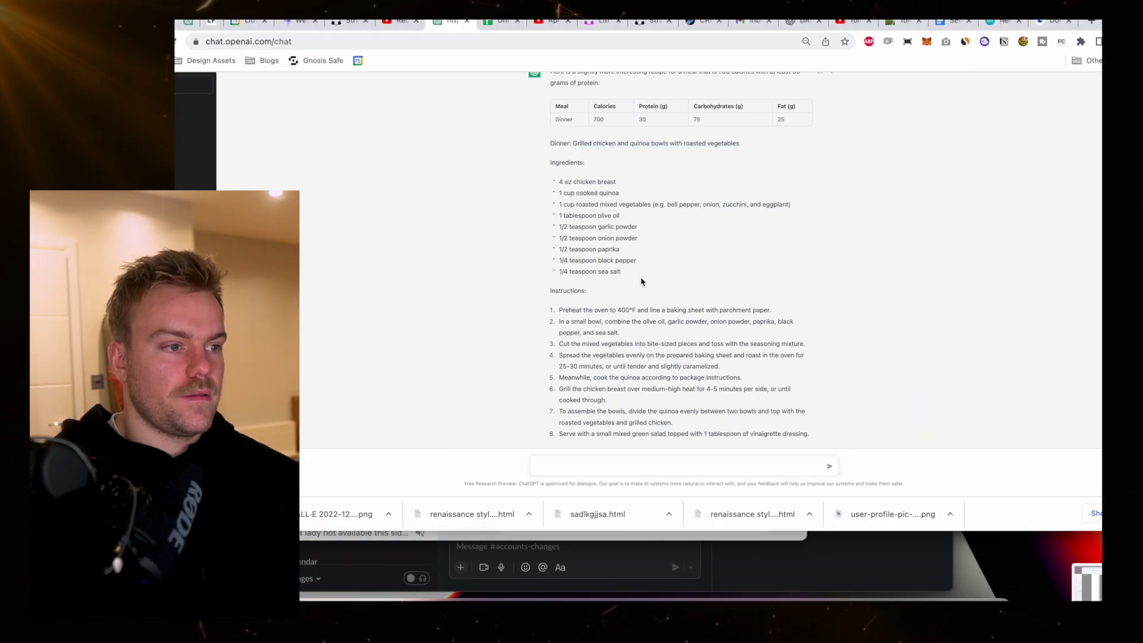
pyautogui.moveTo(641, 281); pyautogui.dragTo(557, 185)
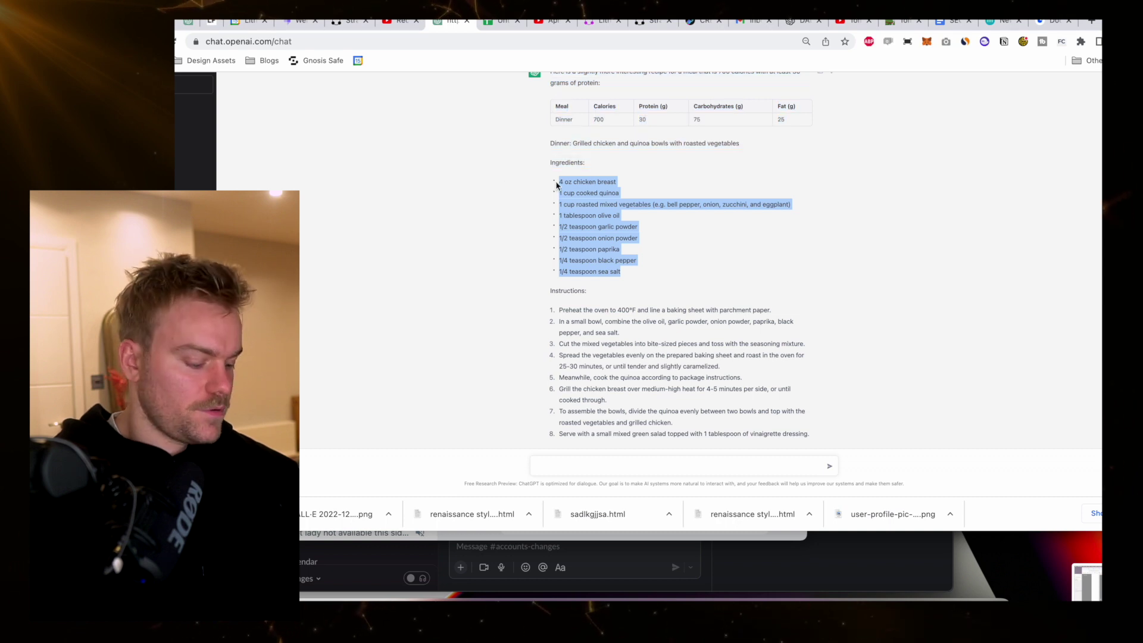
pyautogui.press('super+c')
pyautogui.press('super+Tab')
pyautogui.click(702, 293)
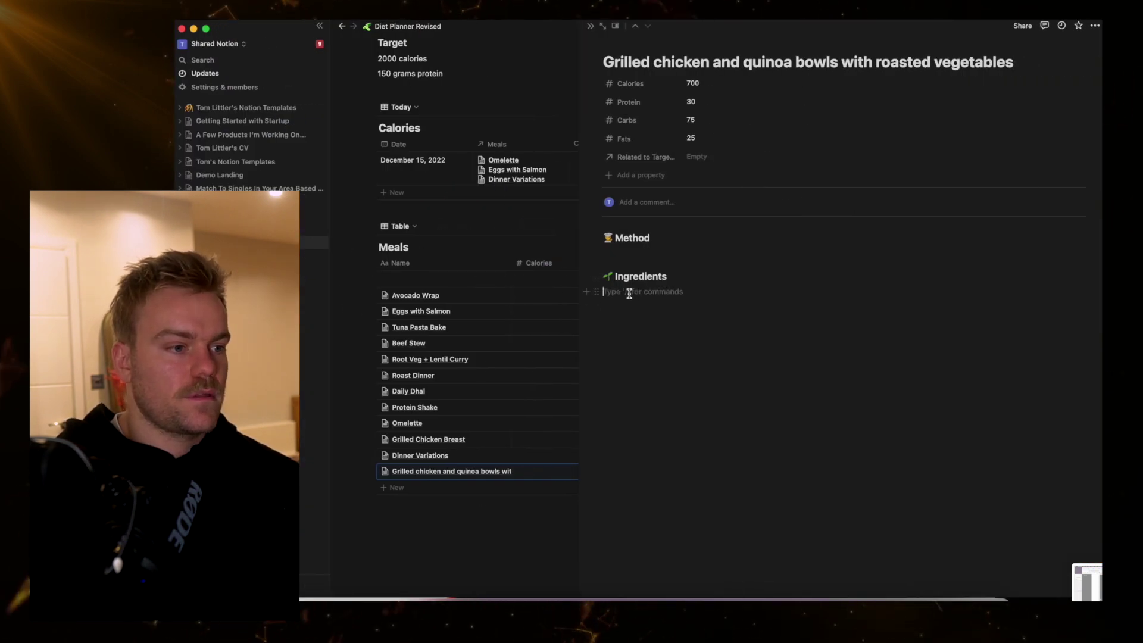
pyautogui.press('super+v')
# Paste the eight ChatGPT instruction steps under Method.
pyautogui.press('super+Tab')
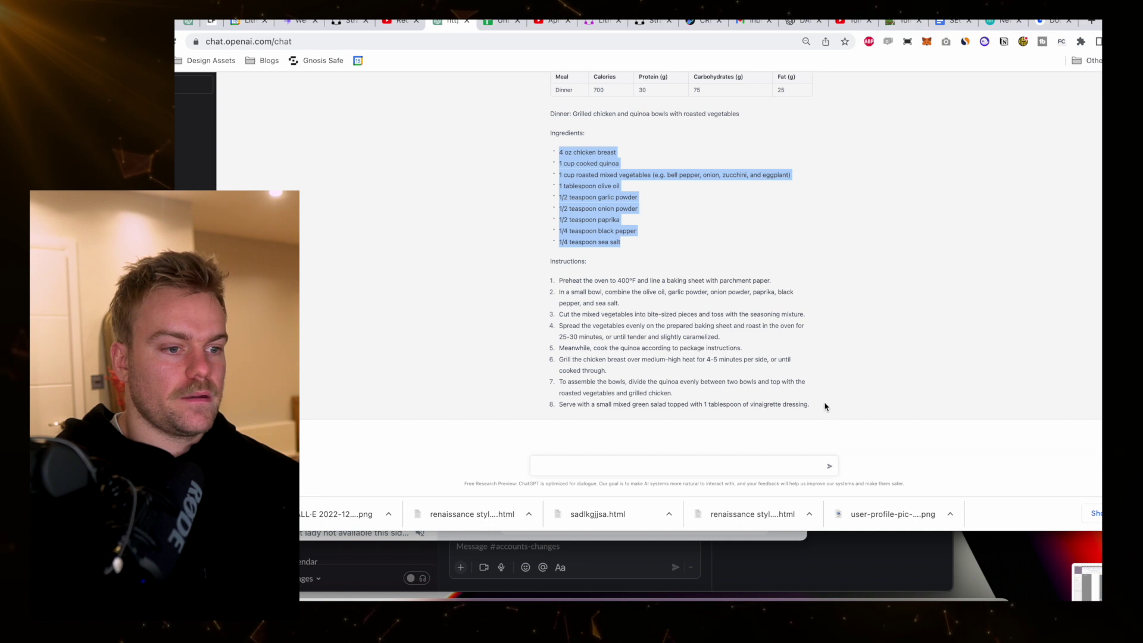
pyautogui.moveTo(825, 406); pyautogui.dragTo(553, 282)
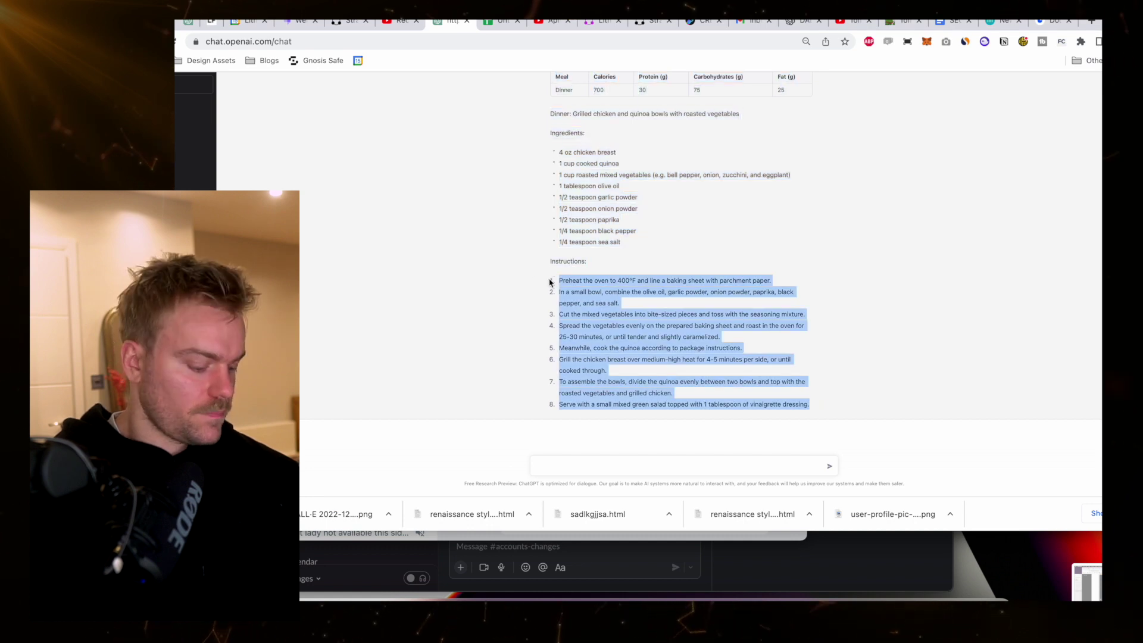
pyautogui.press('super+c')
pyautogui.press('super+Tab')
pyautogui.click(596, 253)
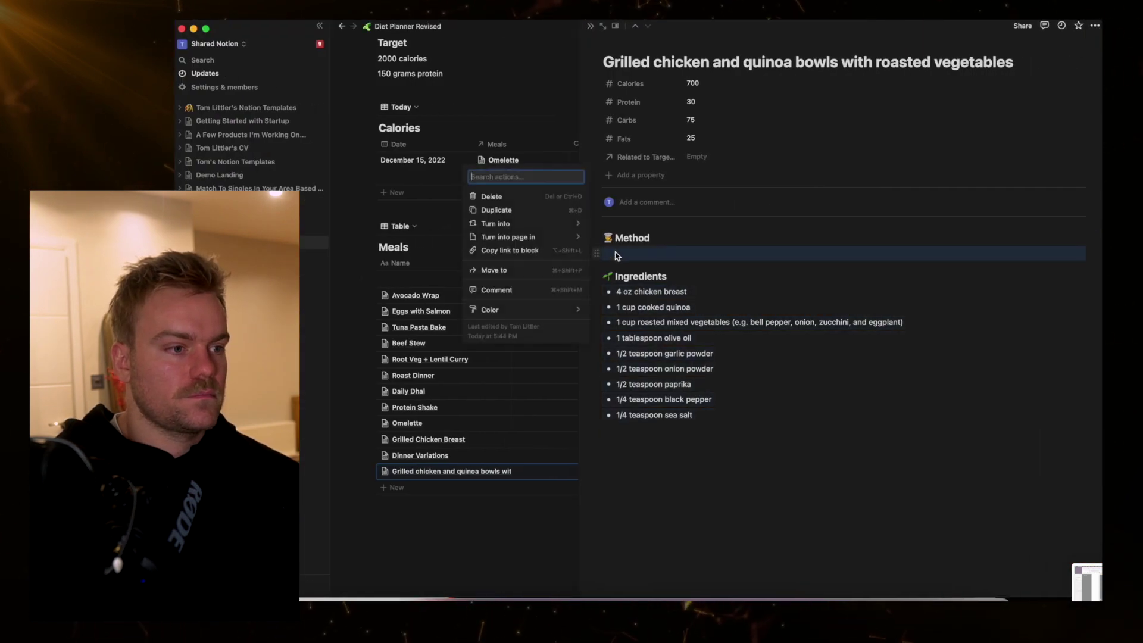
pyautogui.click(625, 253)
pyautogui.press('super+v')
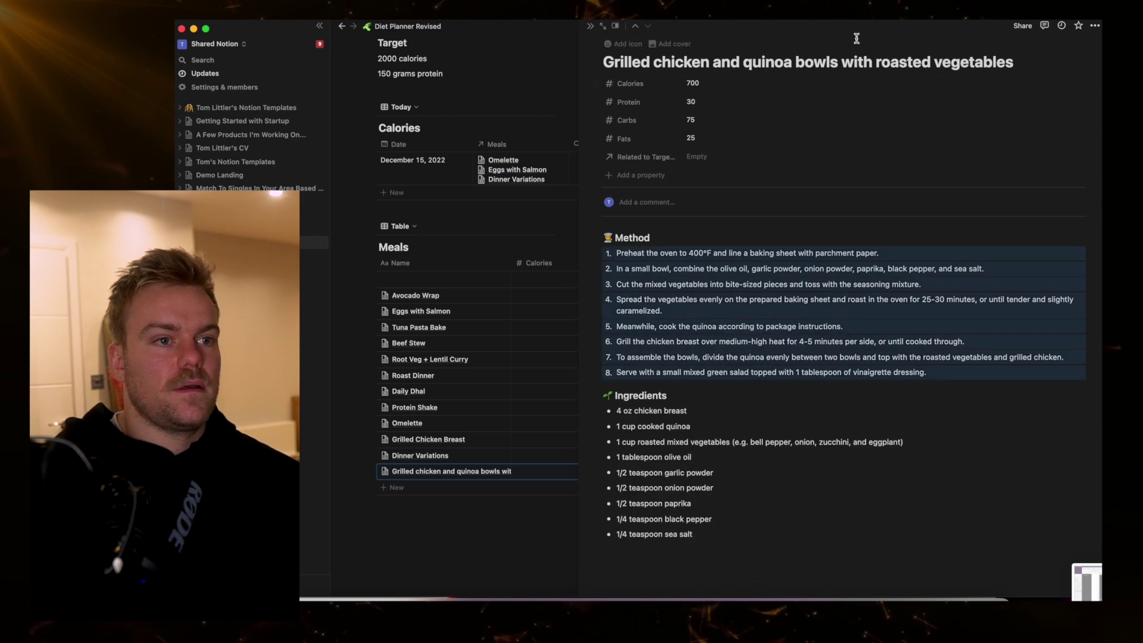
# Set an Unsplash quinoa bowl photo as the recipe page's cover.
pyautogui.click(672, 44)
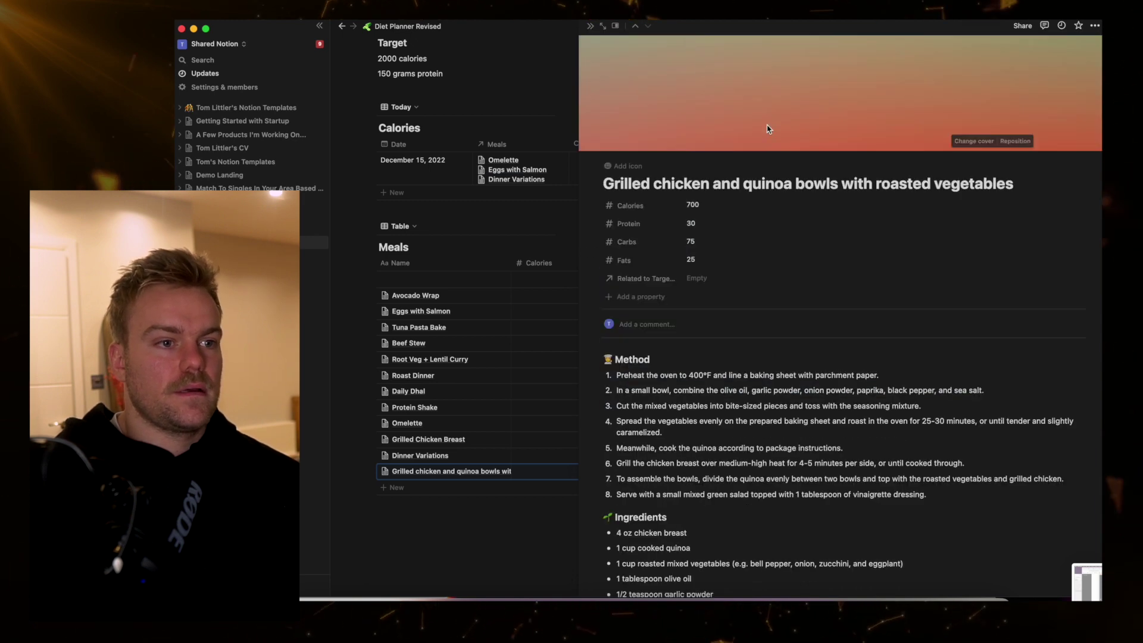
pyautogui.click(971, 141)
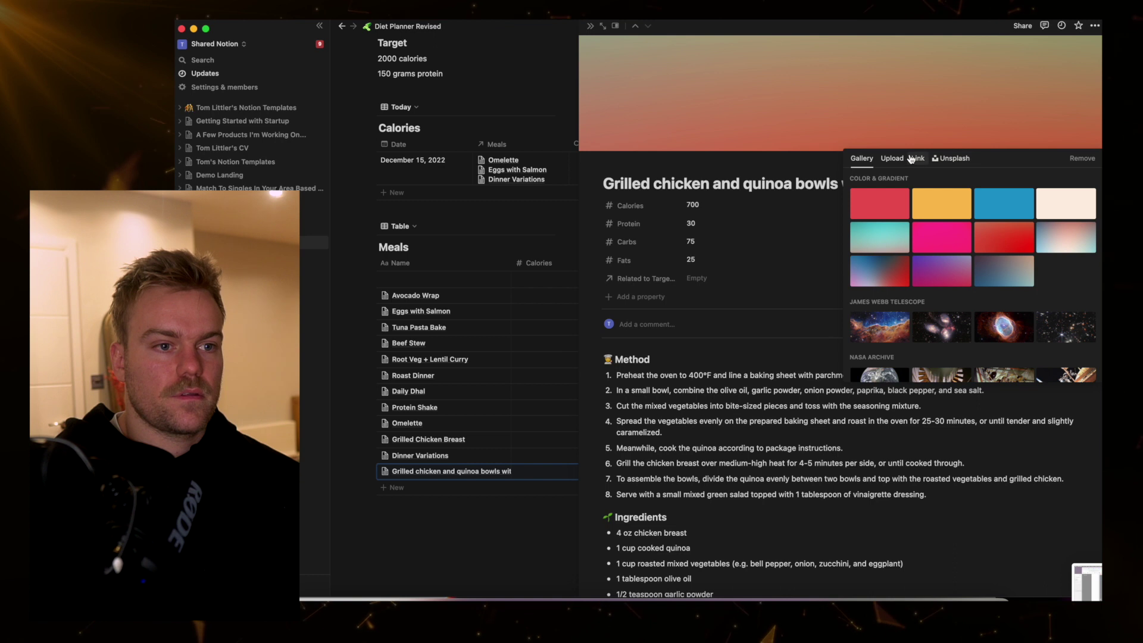
pyautogui.click(901, 159)
pyautogui.click(952, 158)
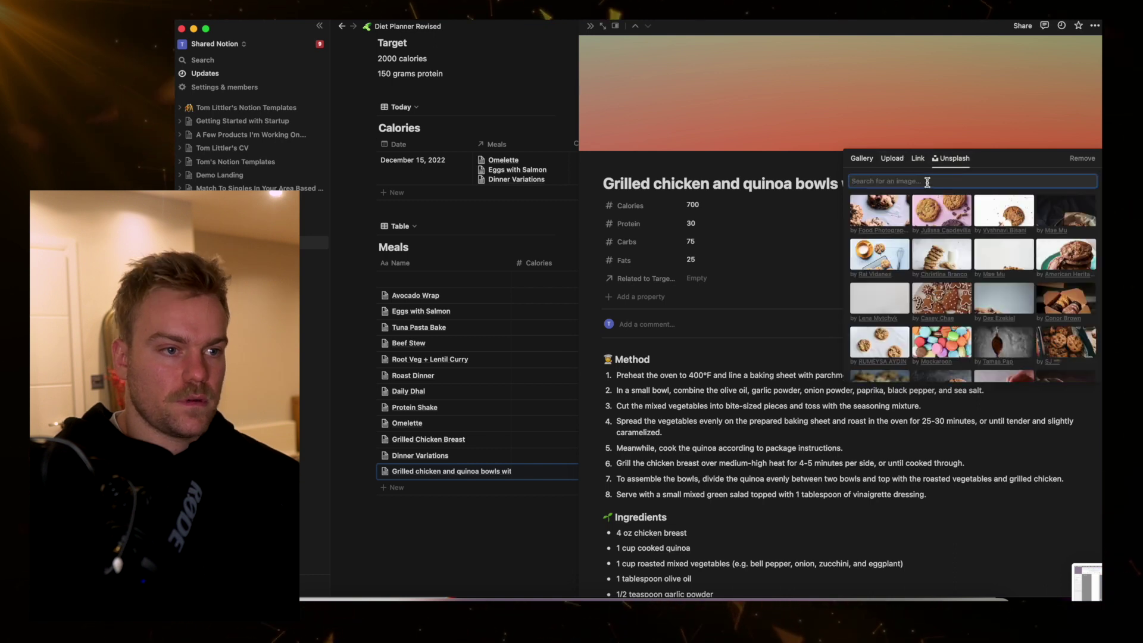
pyautogui.write('quinoa bowls')
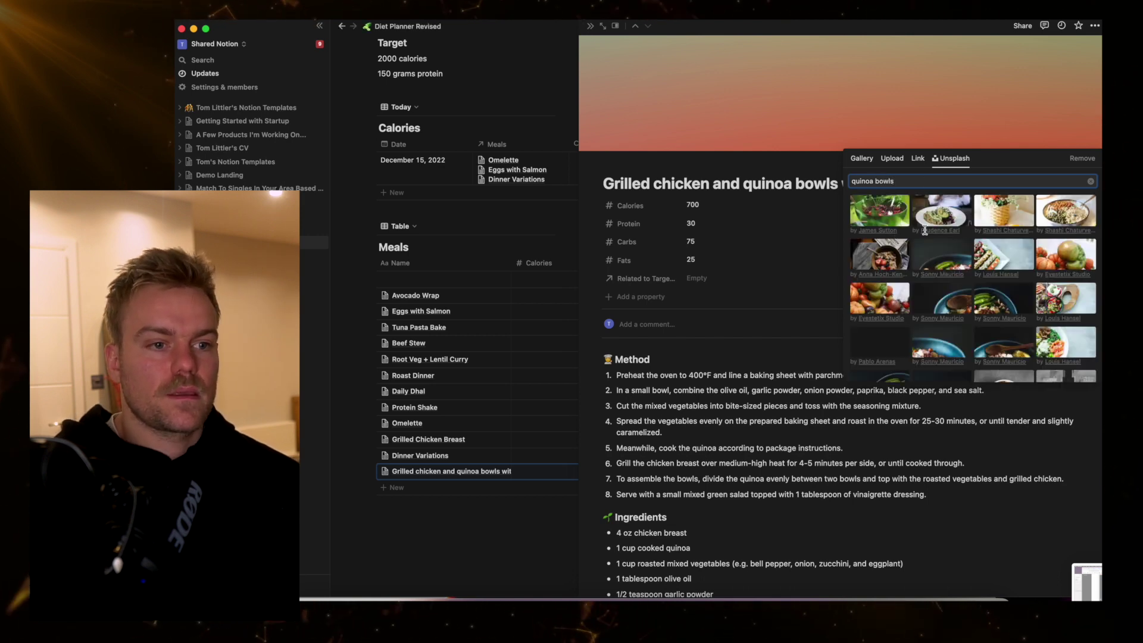
pyautogui.click(893, 211)
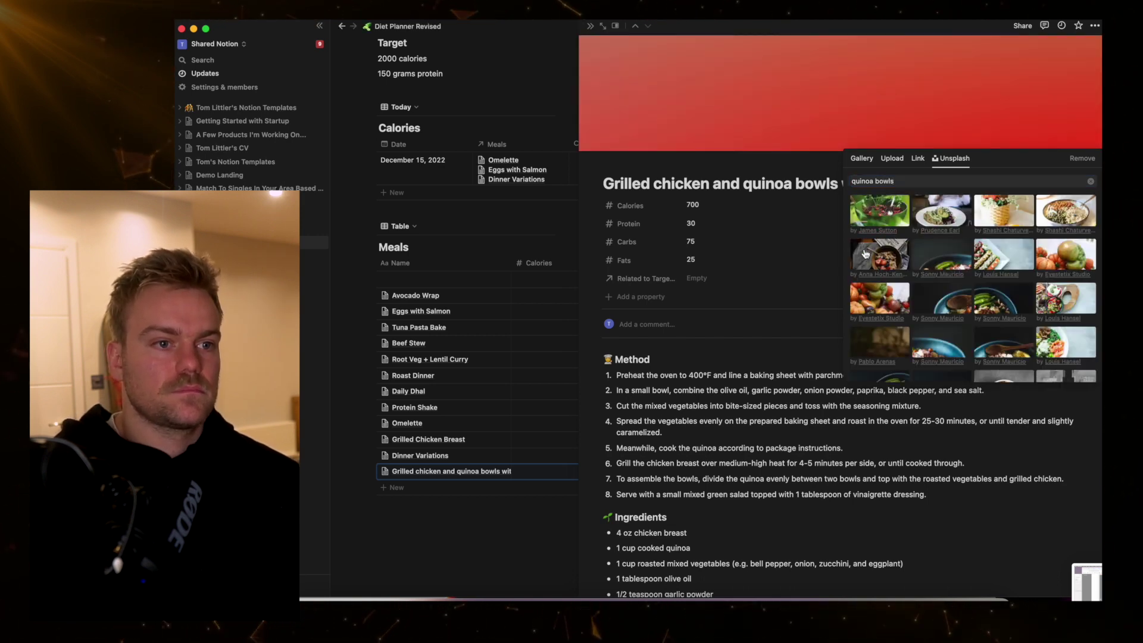
# Close the recipe preview and switch the Meals database to its Gallery view.
pyautogui.click(460, 535)
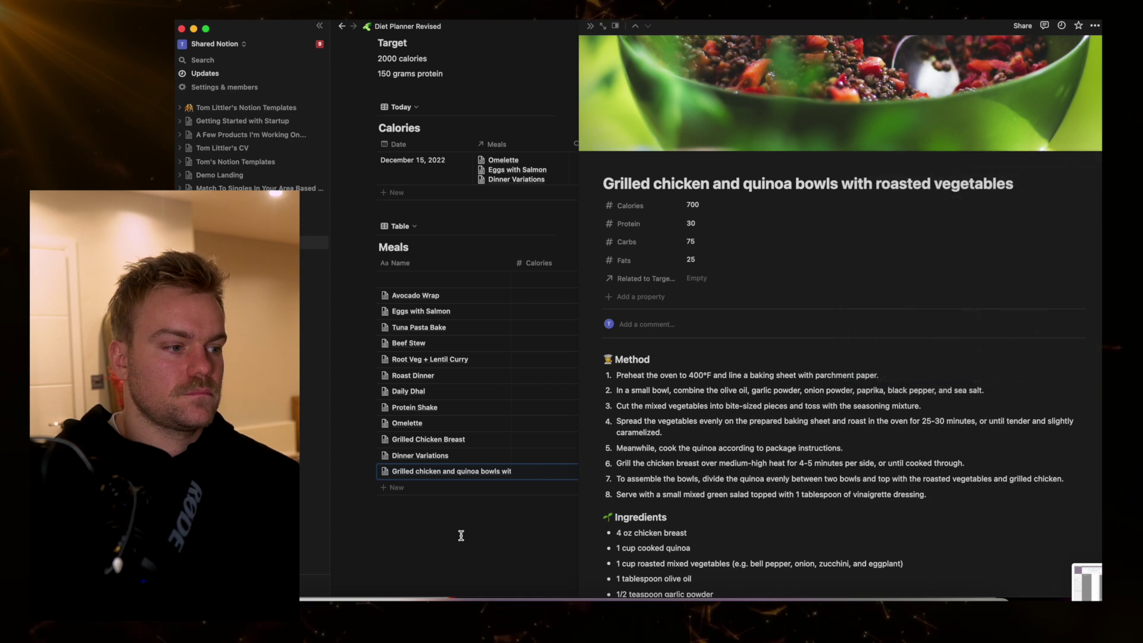
pyautogui.click(461, 535)
pyautogui.click(403, 227)
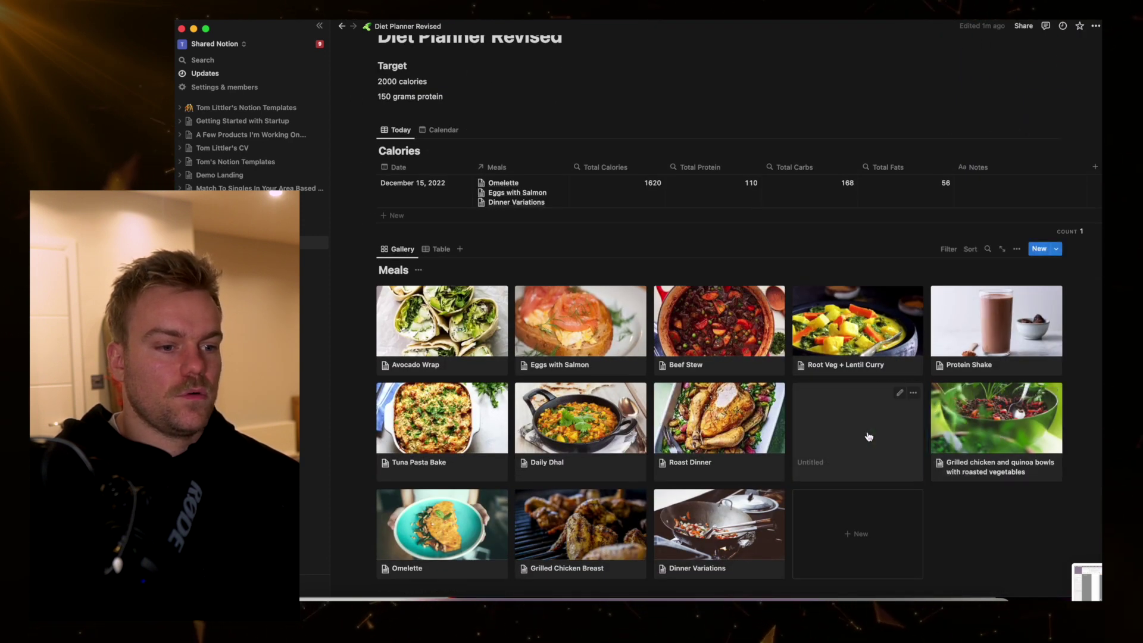
# Link Grilled chicken and quinoa bowls to December 15, raising totals to 2320 calories, 243 carbs, 81 fats.
pyautogui.click(550, 192)
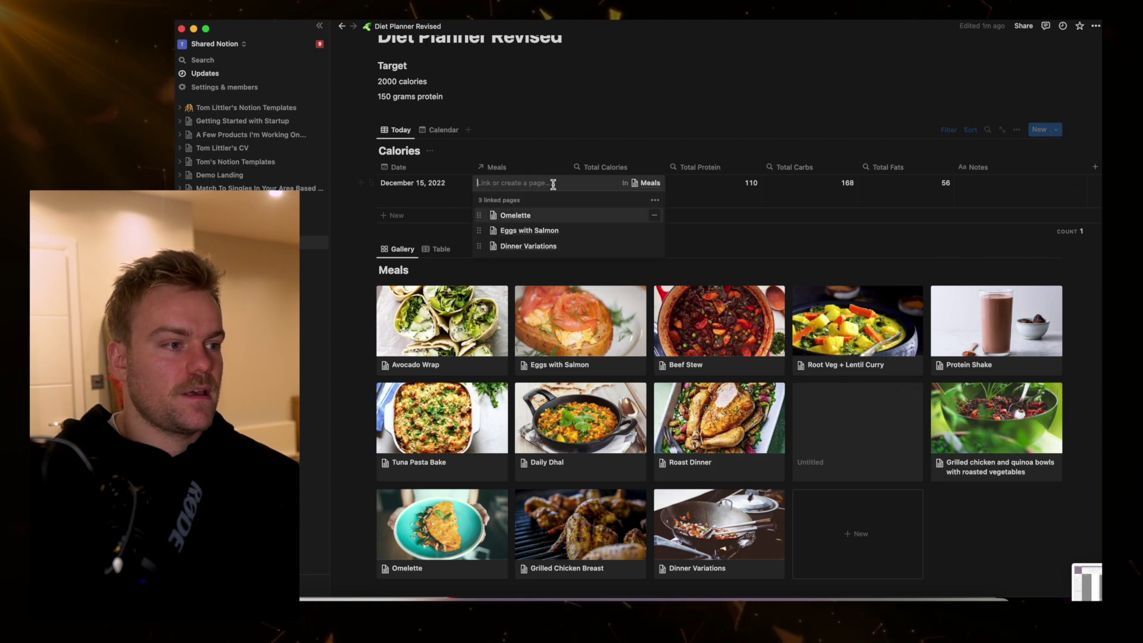
pyautogui.scroll(-3, 545, 295)
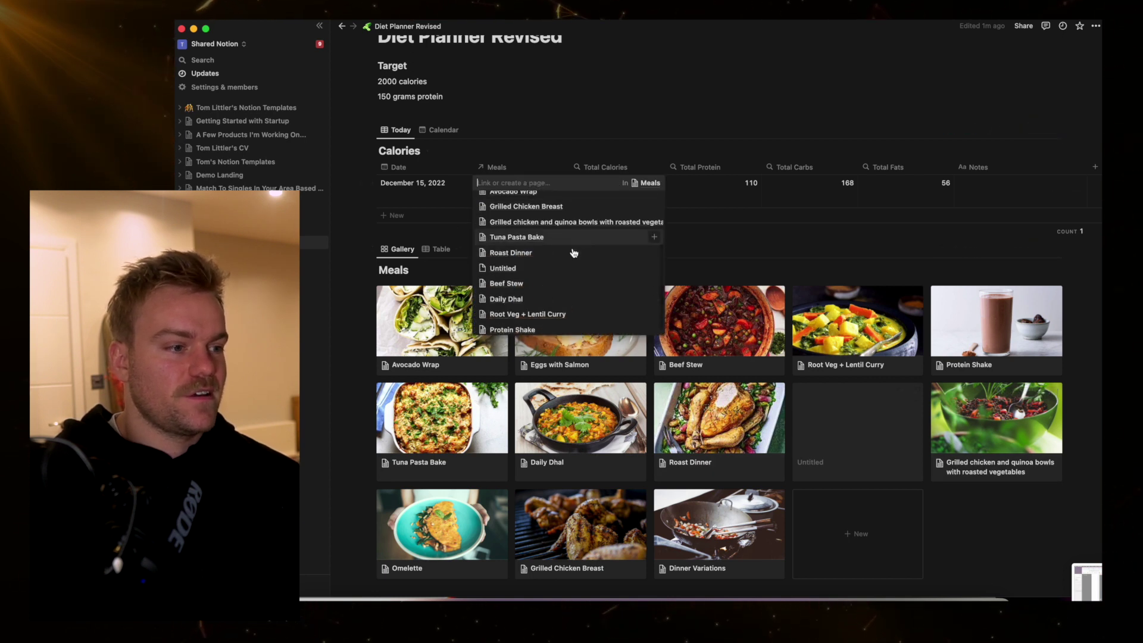
pyautogui.scroll(-1, 560, 267)
pyautogui.scroll(5, 561, 265)
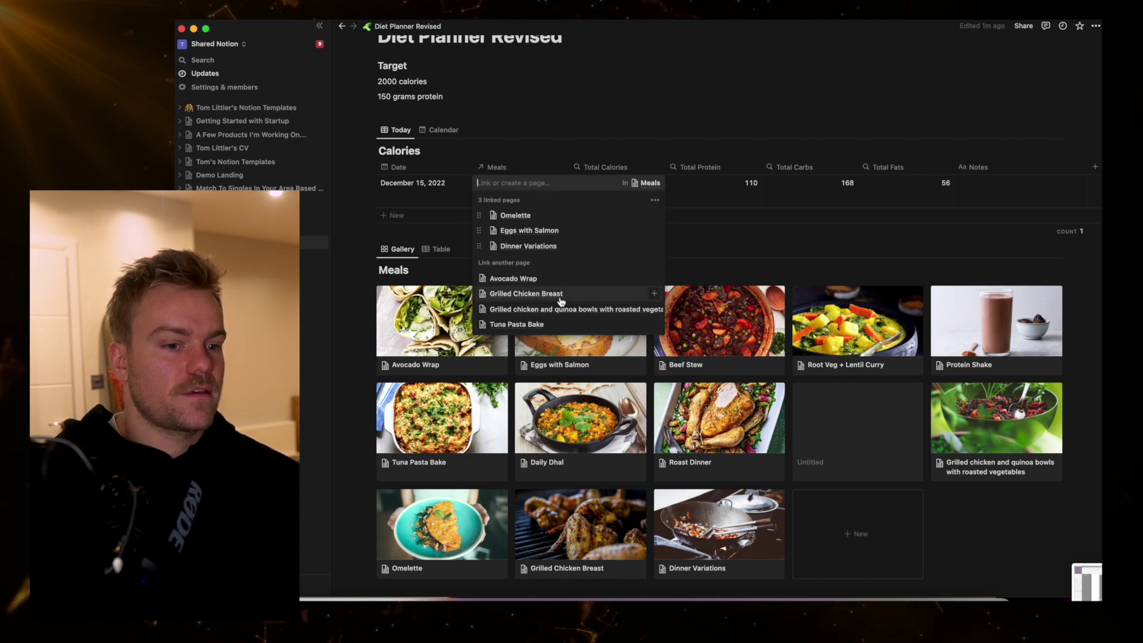
pyautogui.scroll(-1, 565, 286)
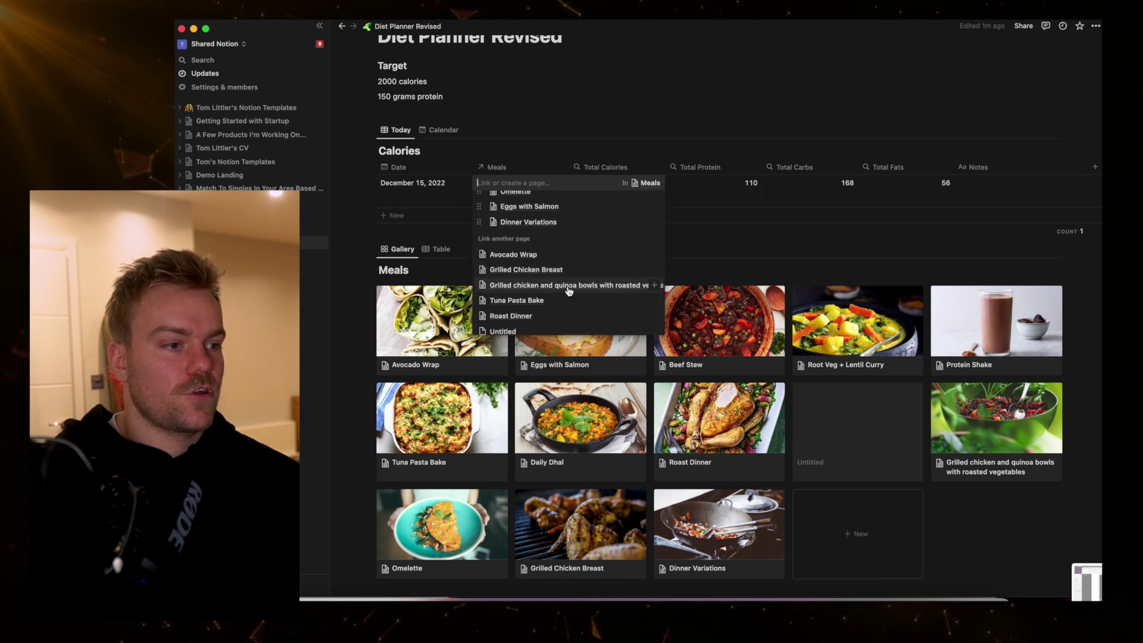
pyautogui.click(569, 290)
pyautogui.press('Escape')
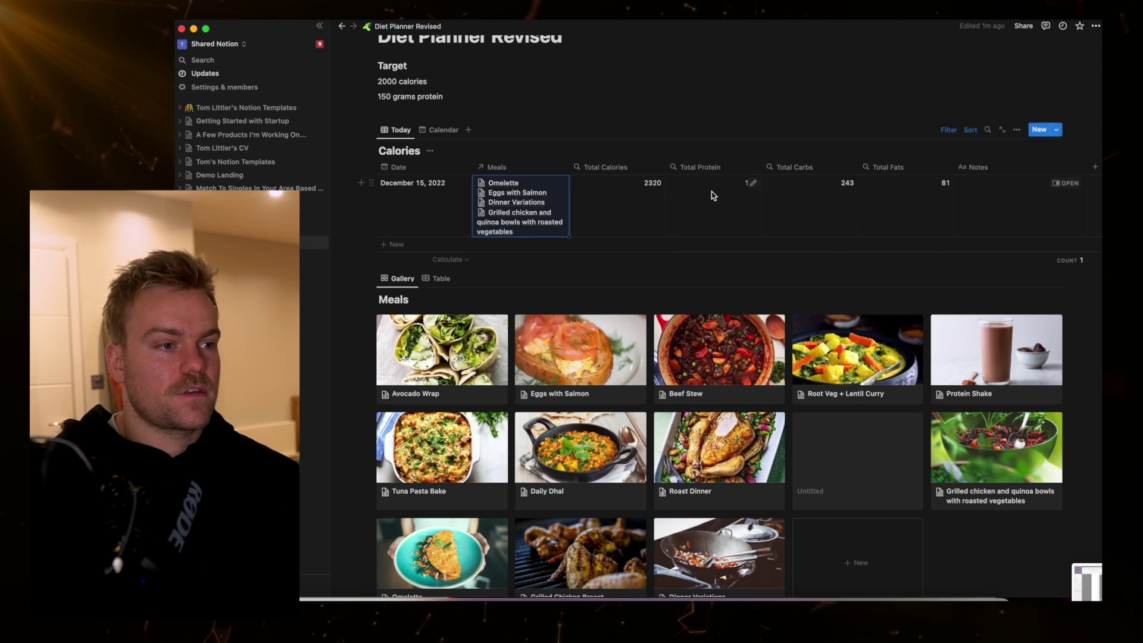